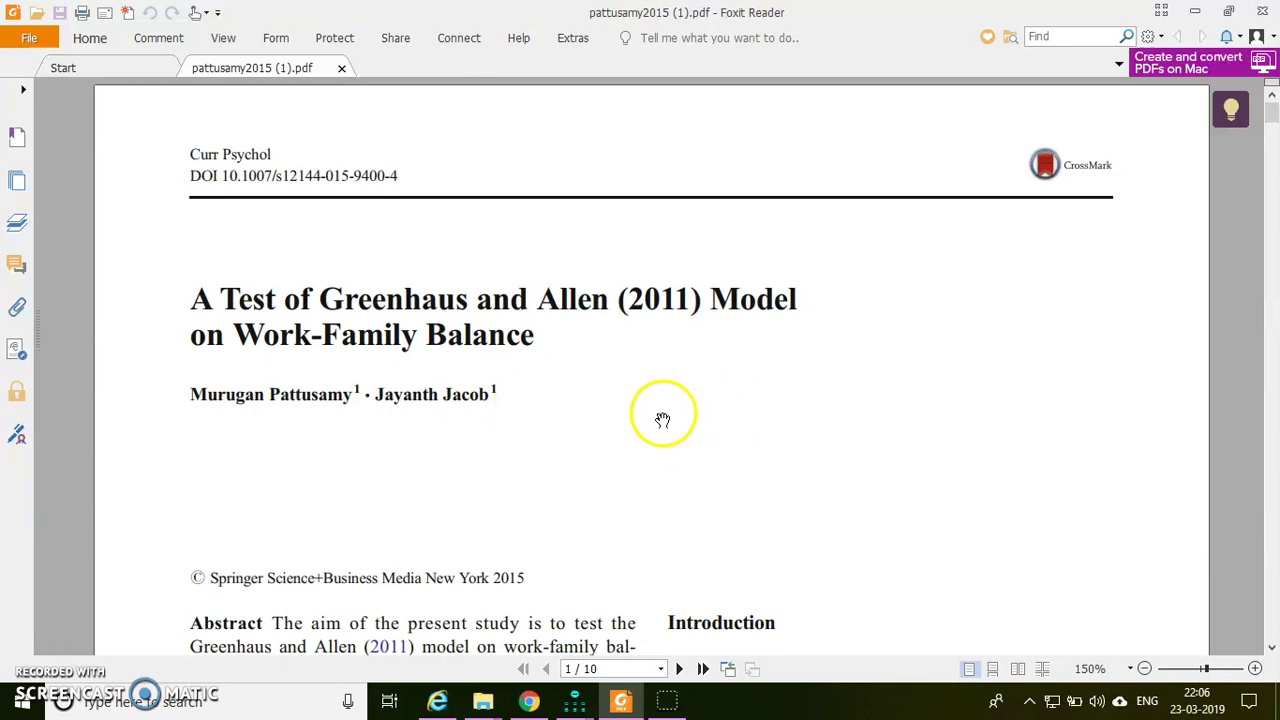
- Scroll the Greenhaus and Allen PDF to the Fig. 1 theoretical model on page 3
scroll(670, 420, down, 1)
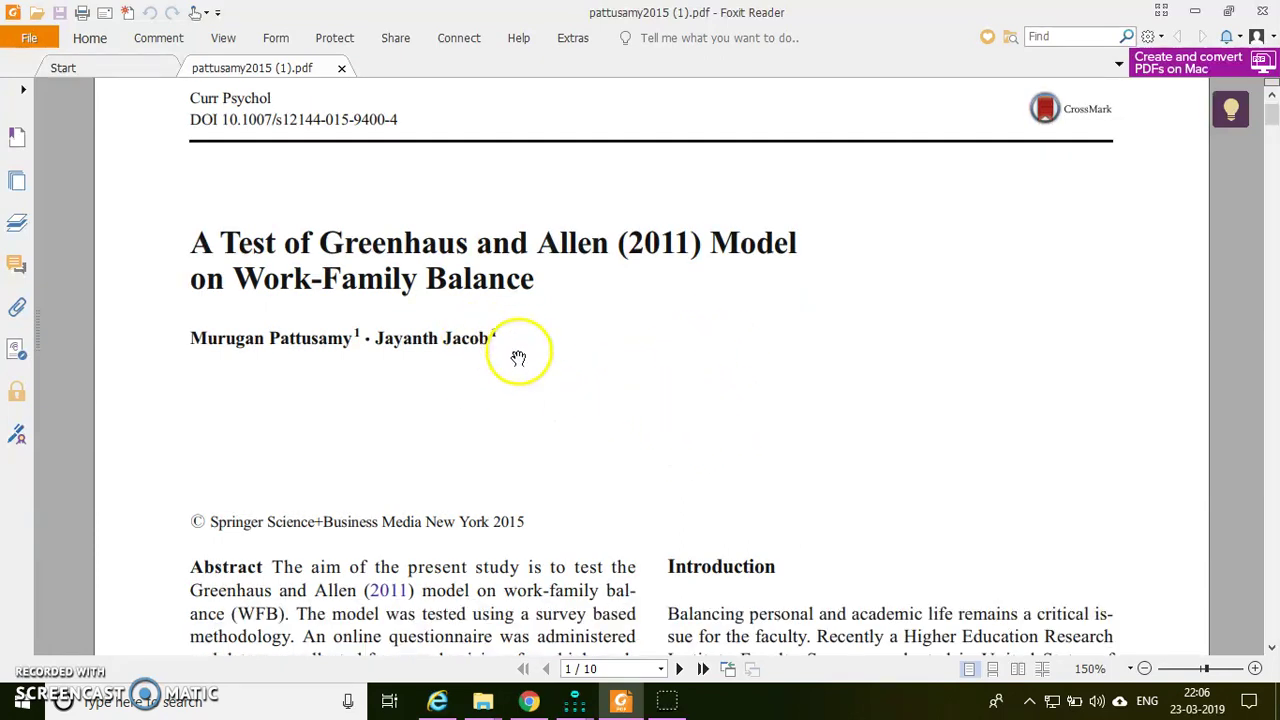
scroll(510, 365, up, 1)
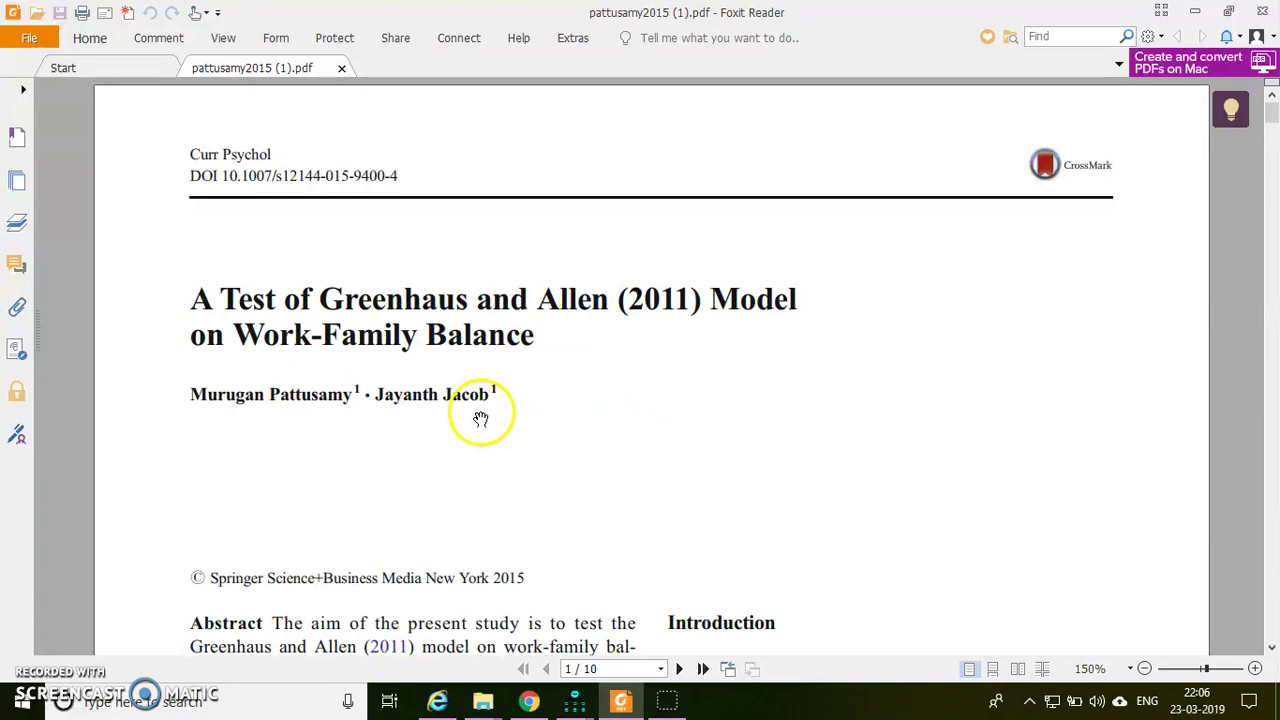
scroll(600, 443, down, 20)
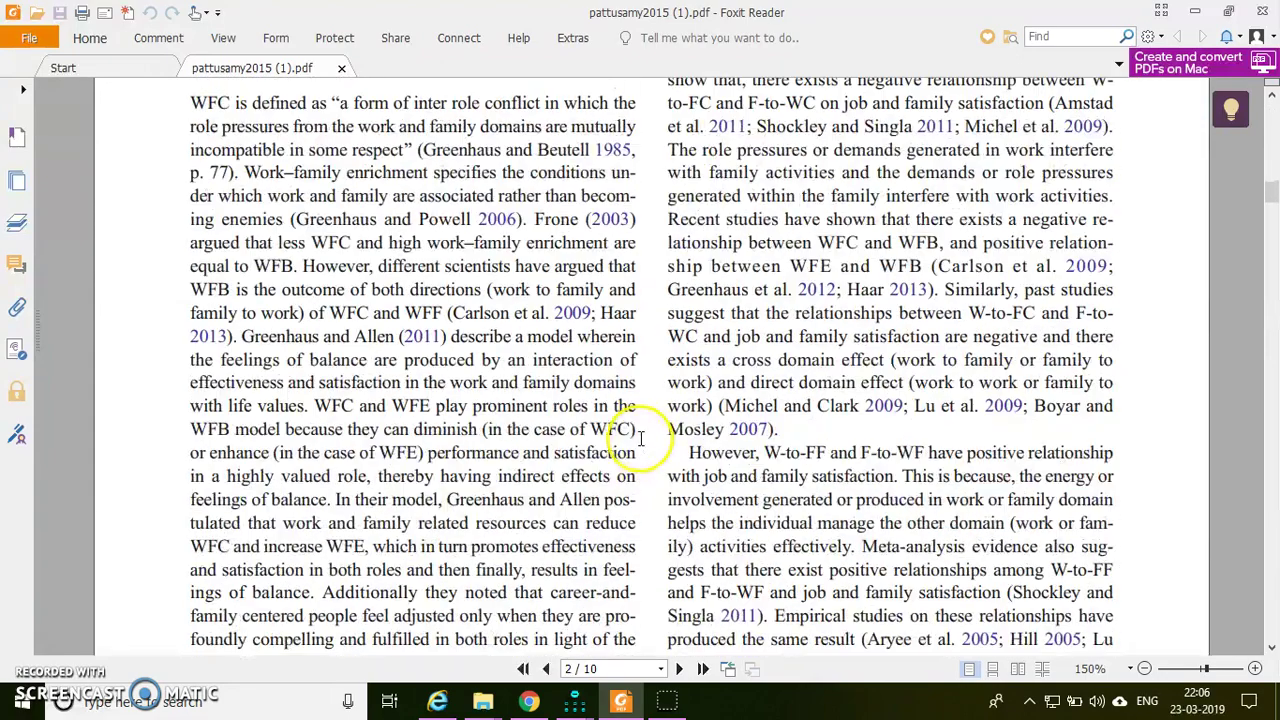
scroll(640, 437, down, 10)
scroll(646, 443, up, 1)
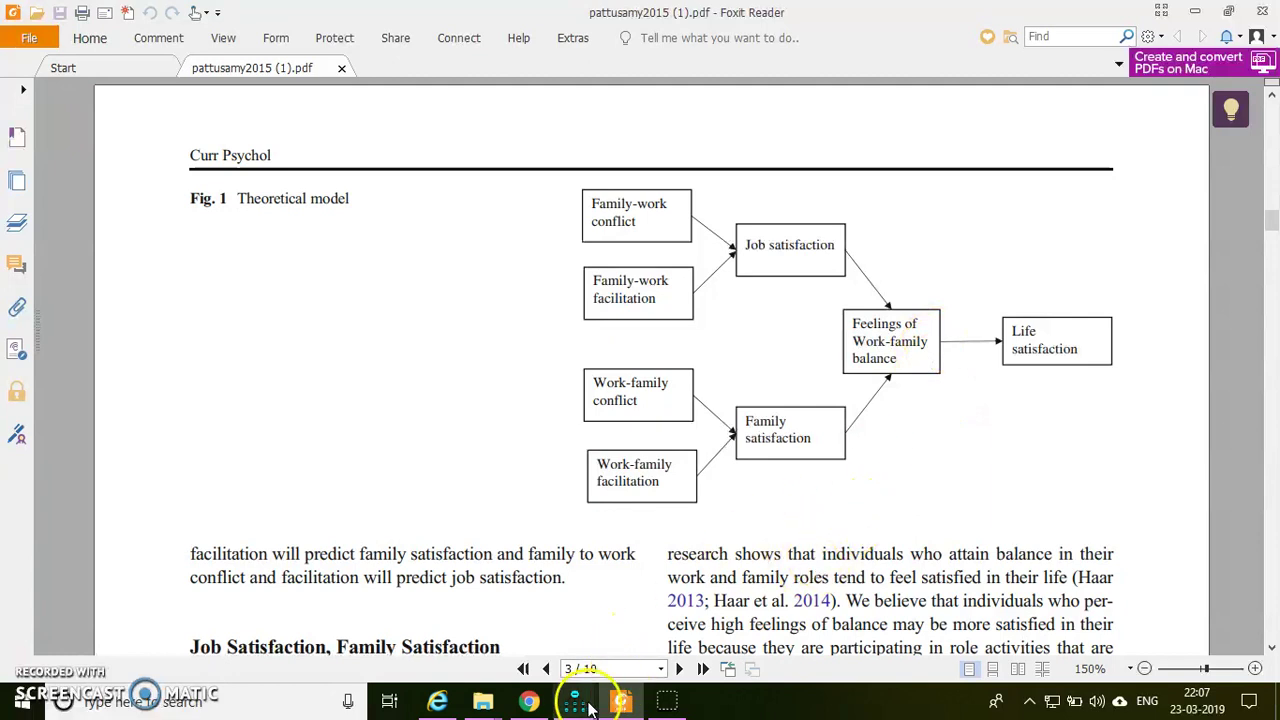
- Bring up the Amos diagram and load data.sav from the Greenhaus paper folder under Data
mouse_move(575, 700)
click(510, 612)
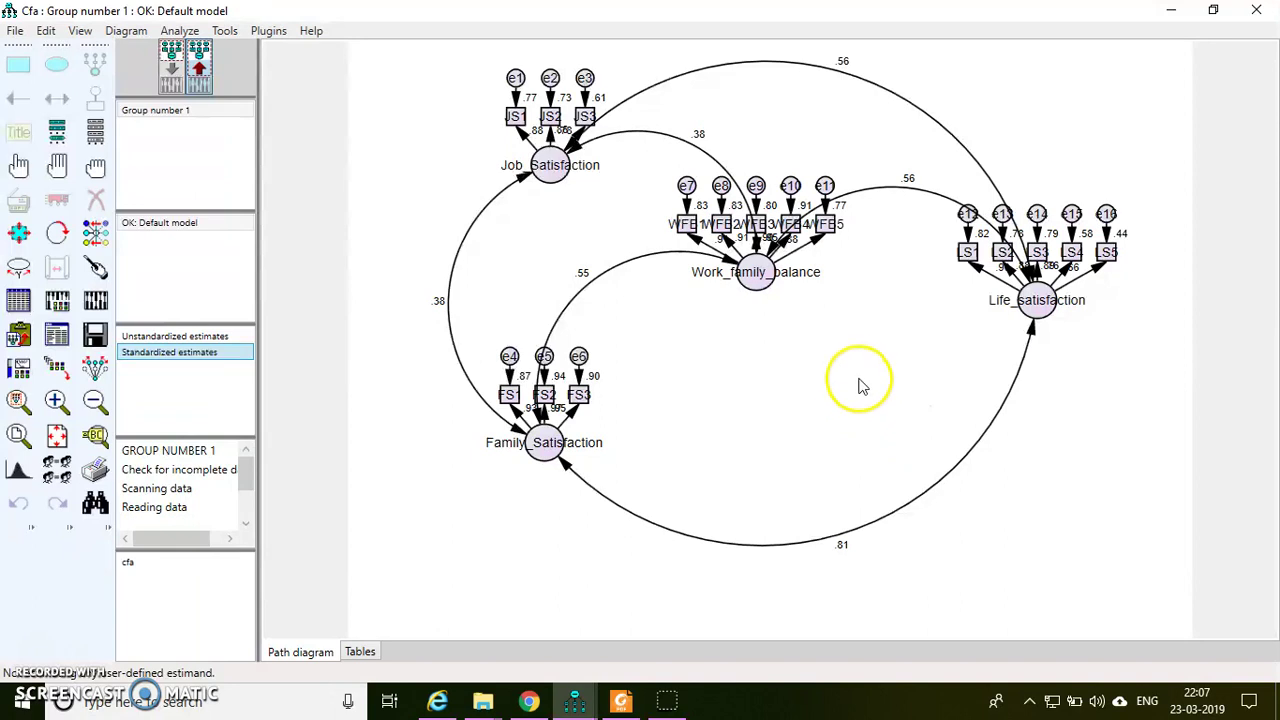
click(18, 302)
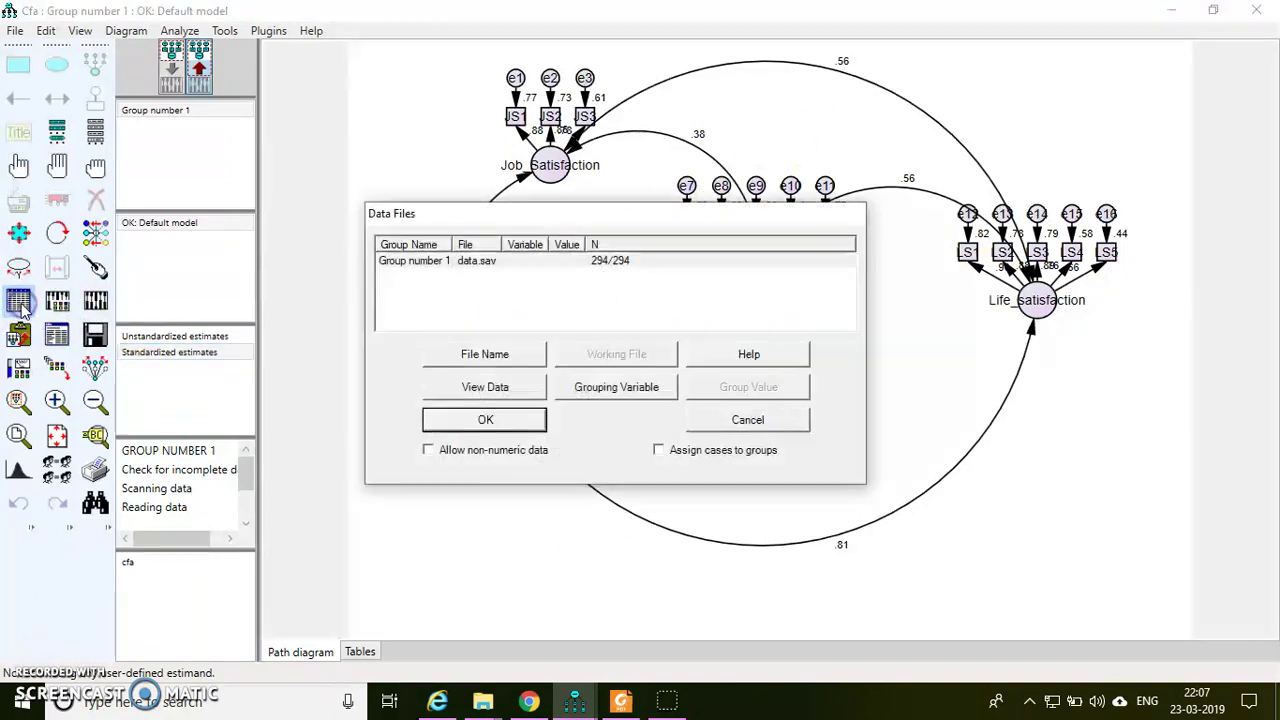
click(485, 358)
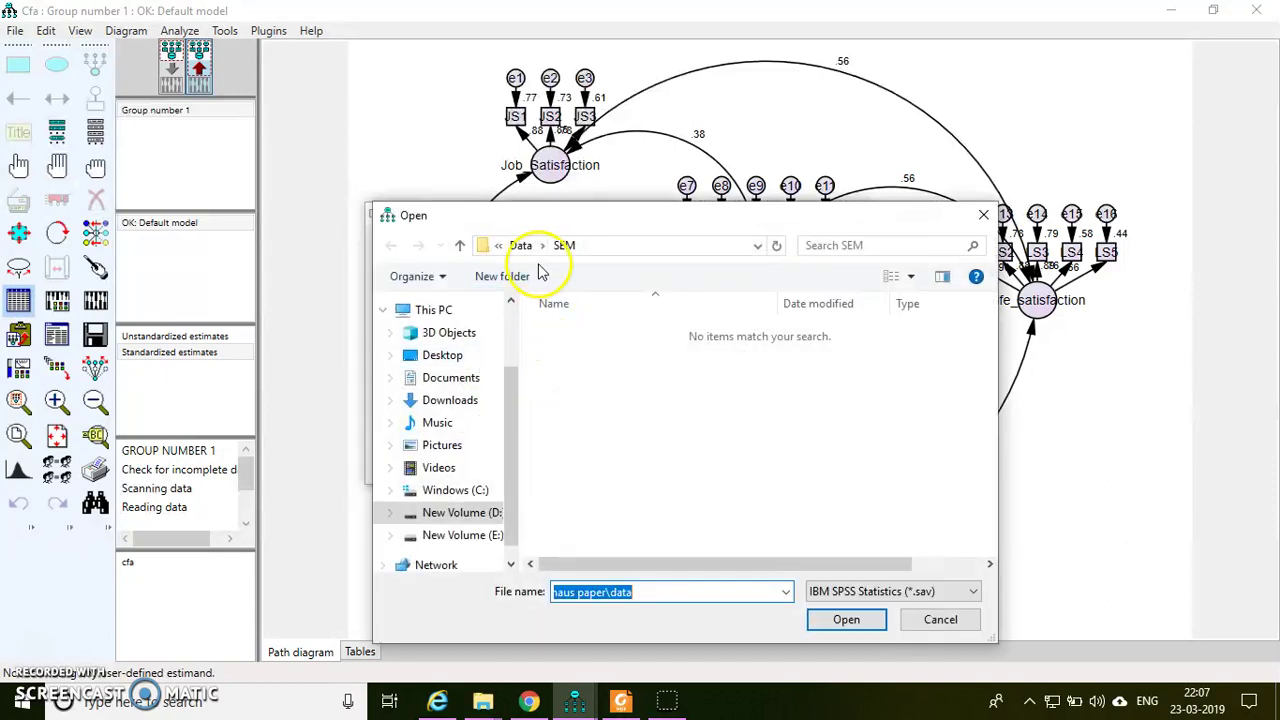
click(521, 247)
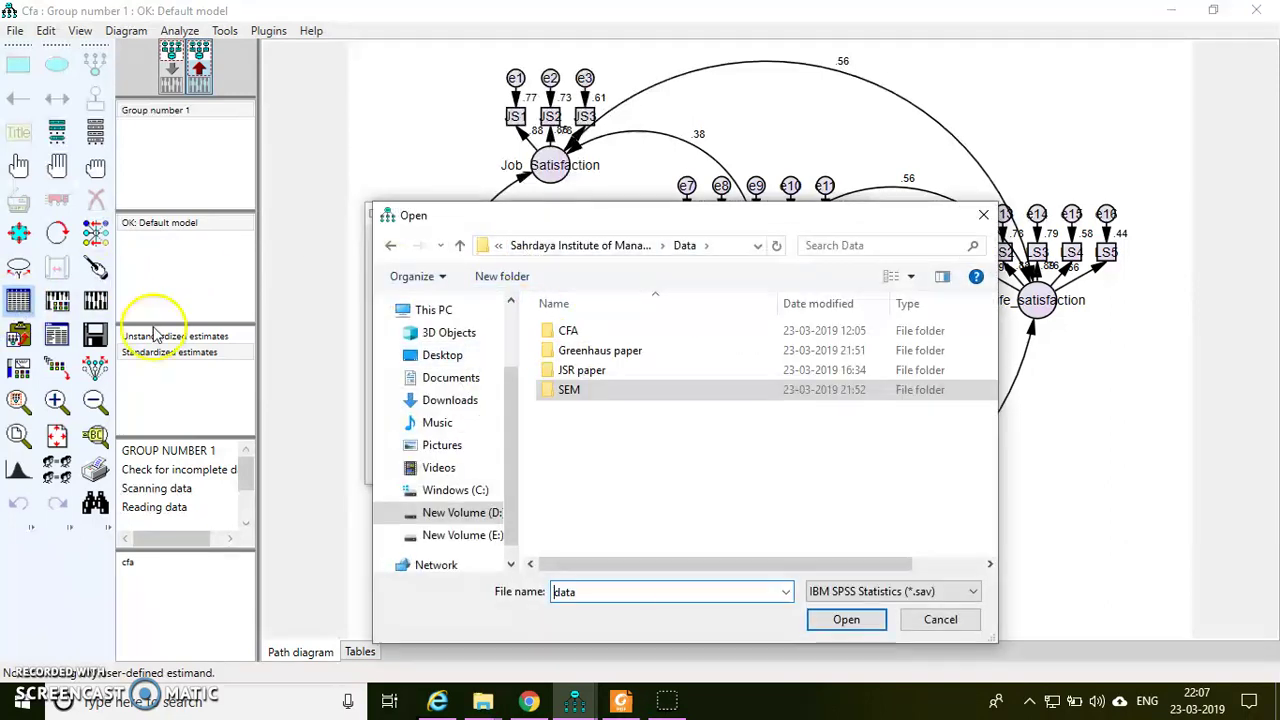
double_click(585, 355)
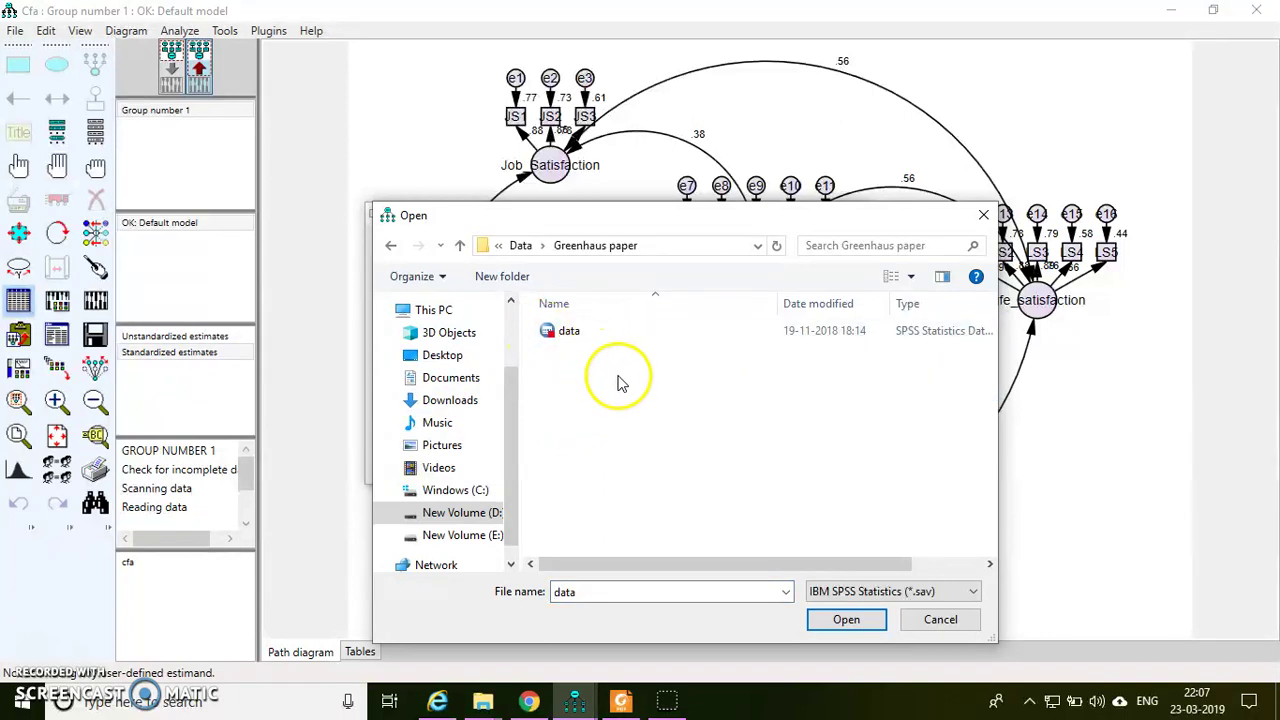
double_click(569, 336)
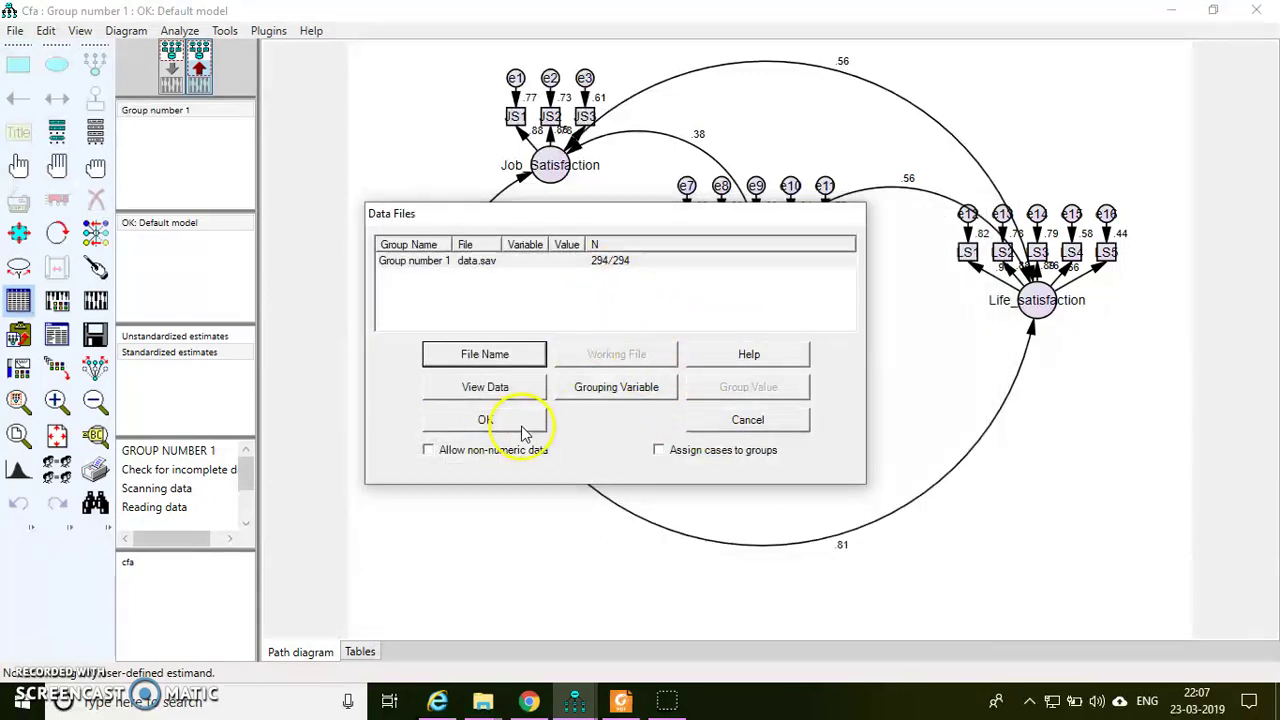
click(523, 430)
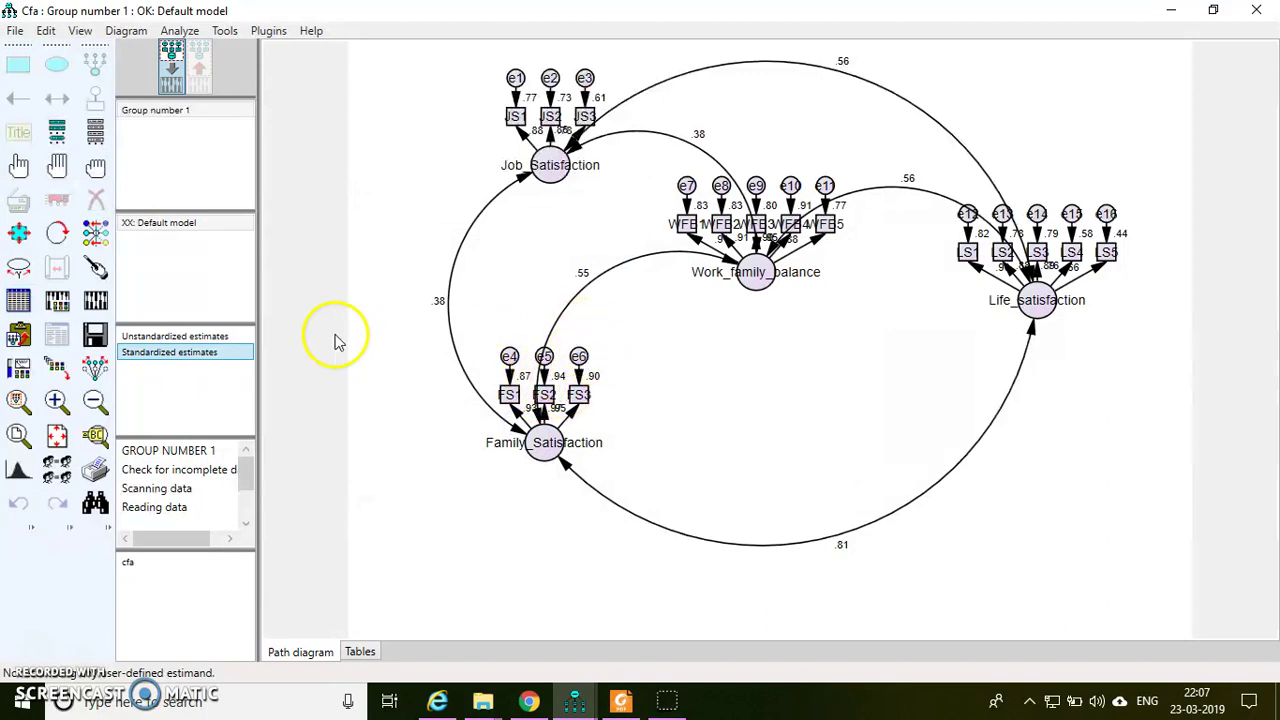
click(548, 231)
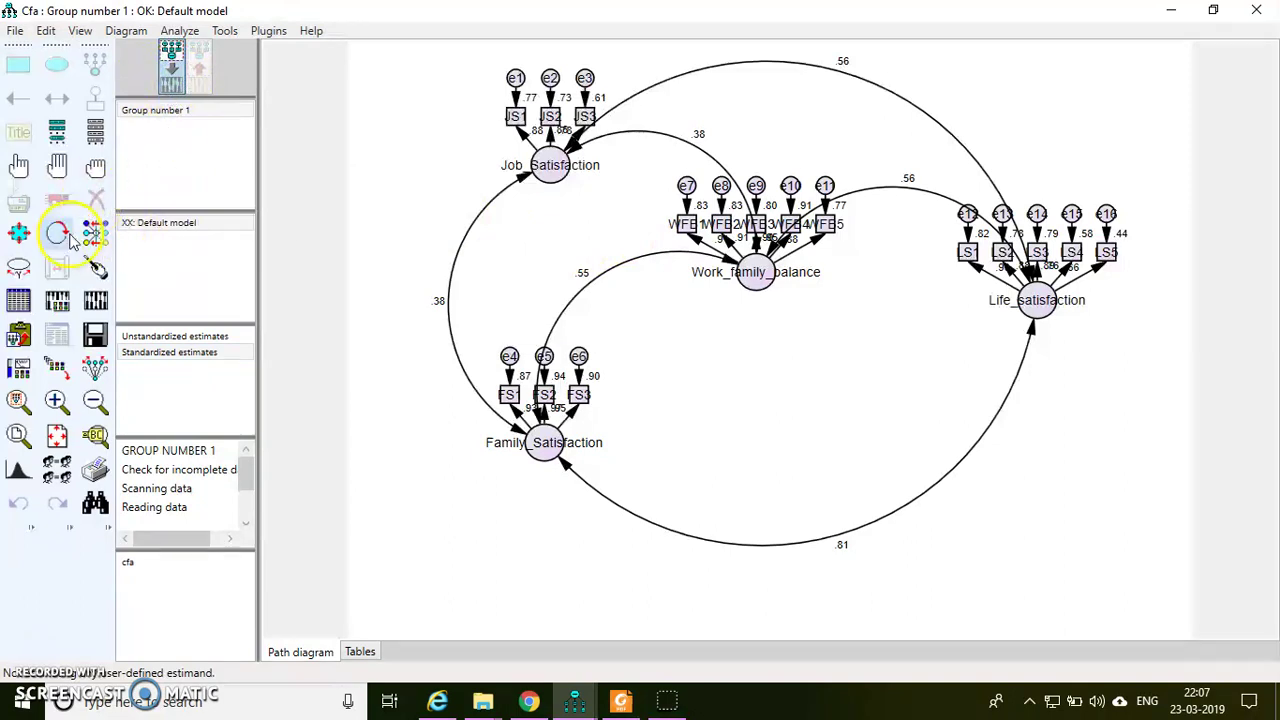
- Reselect the data file from the Greenhaus paper folder on the Desktop and confirm it
click(19, 302)
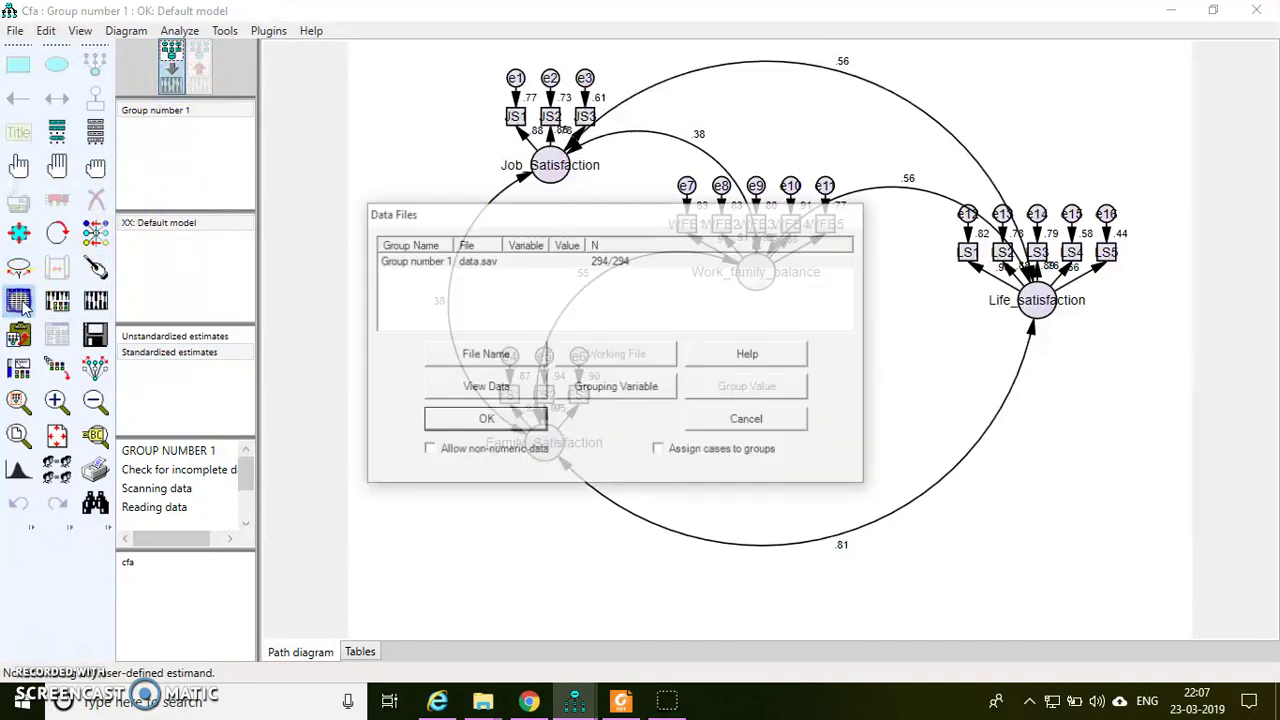
click(458, 355)
click(466, 357)
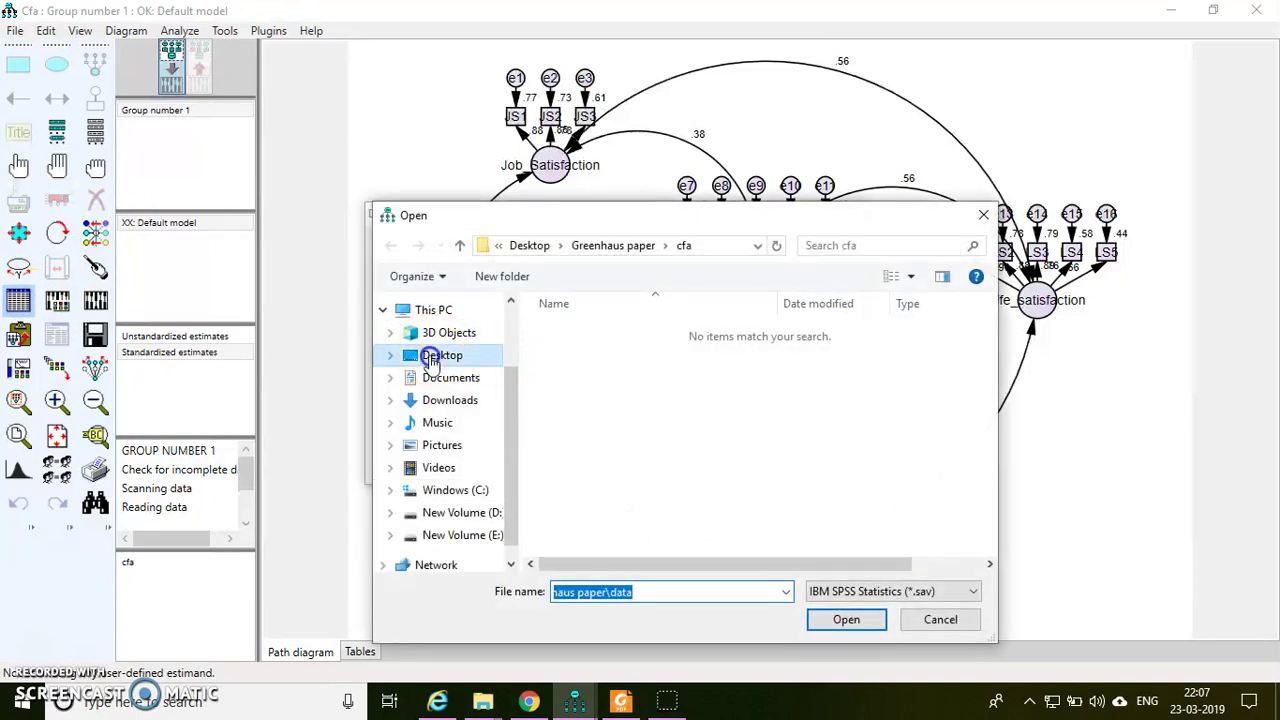
double_click(597, 368)
double_click(599, 352)
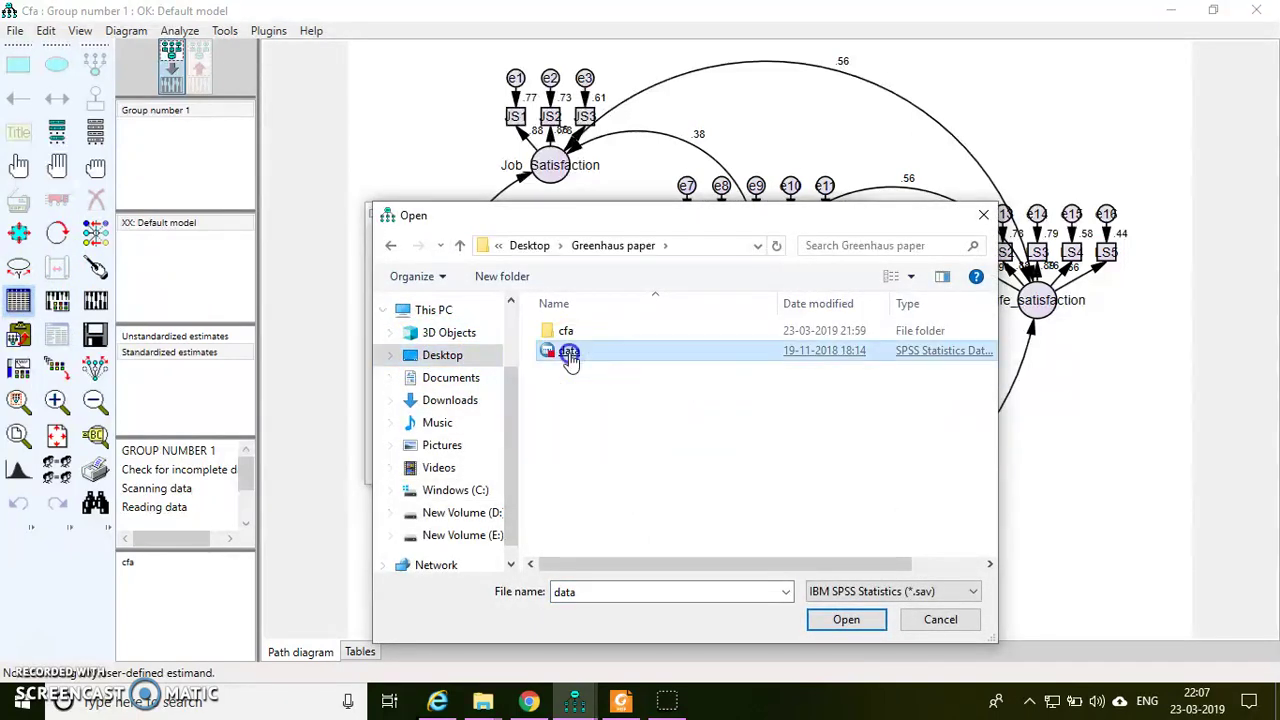
click(488, 418)
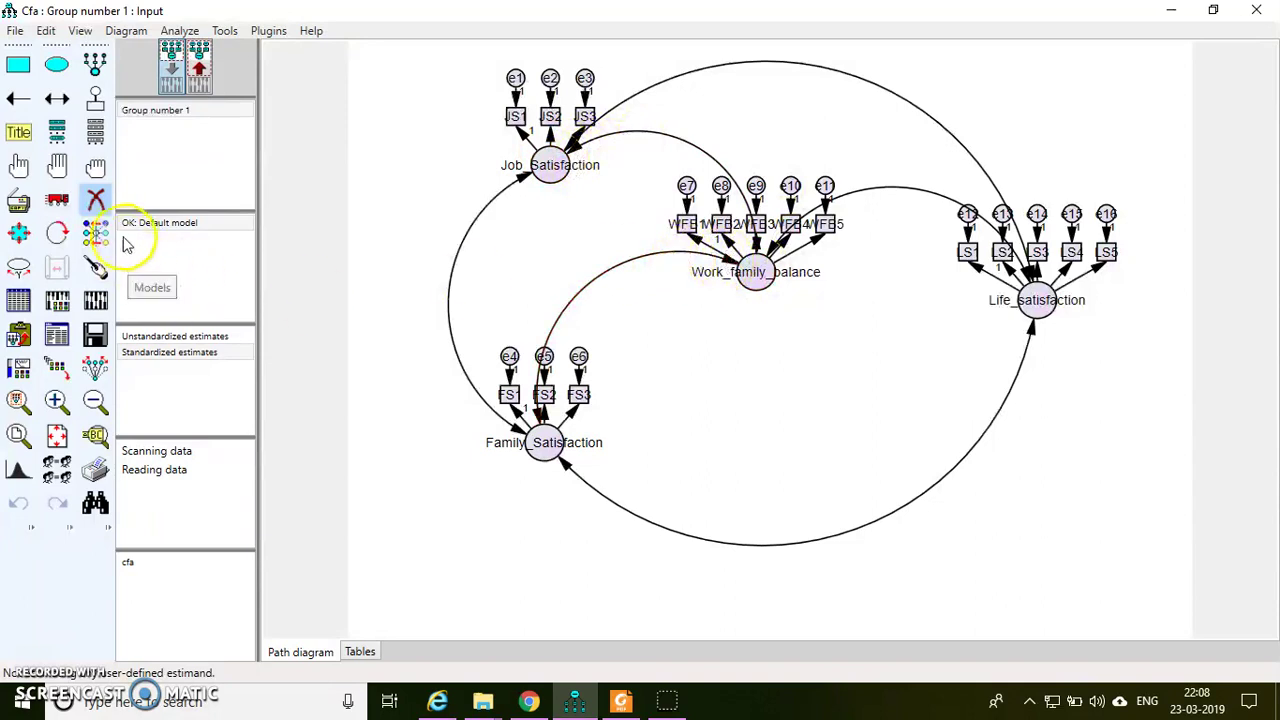
- Erase the five covariance curves involving Work_family_balance and Life_satisfaction, keeping Job_Satisfaction–Family_Satisfaction
click(88, 214)
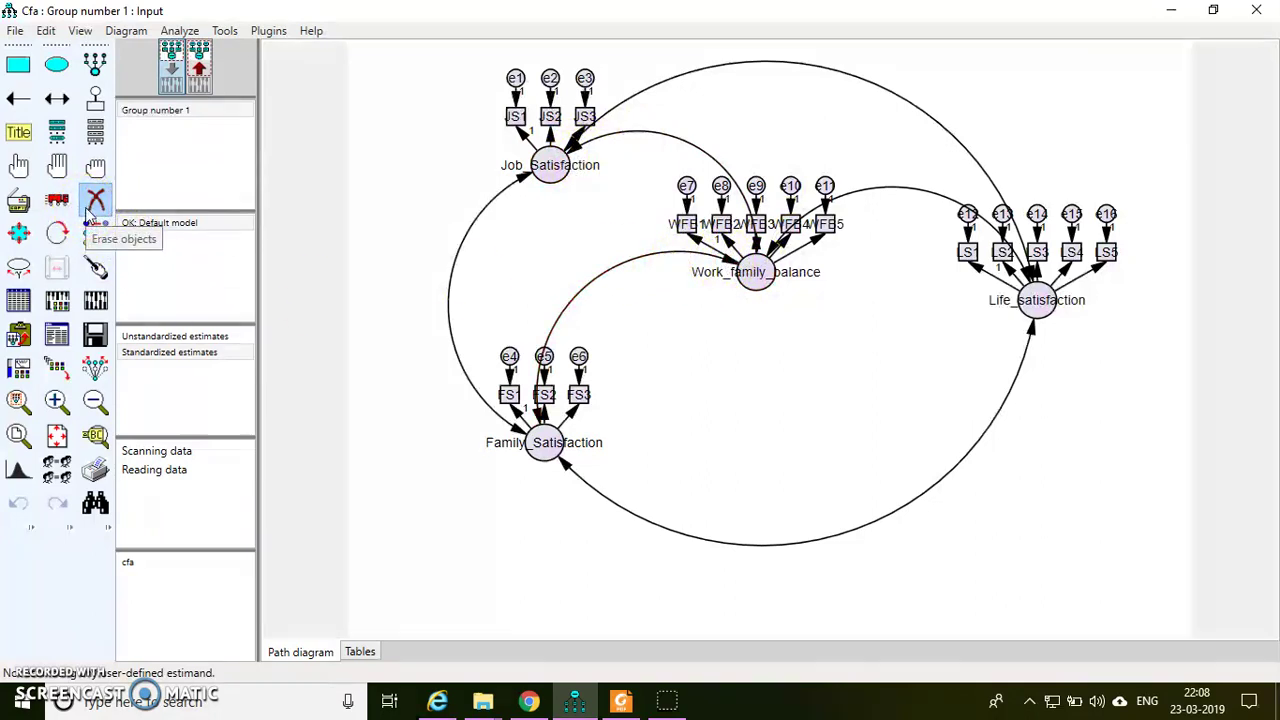
click(569, 472)
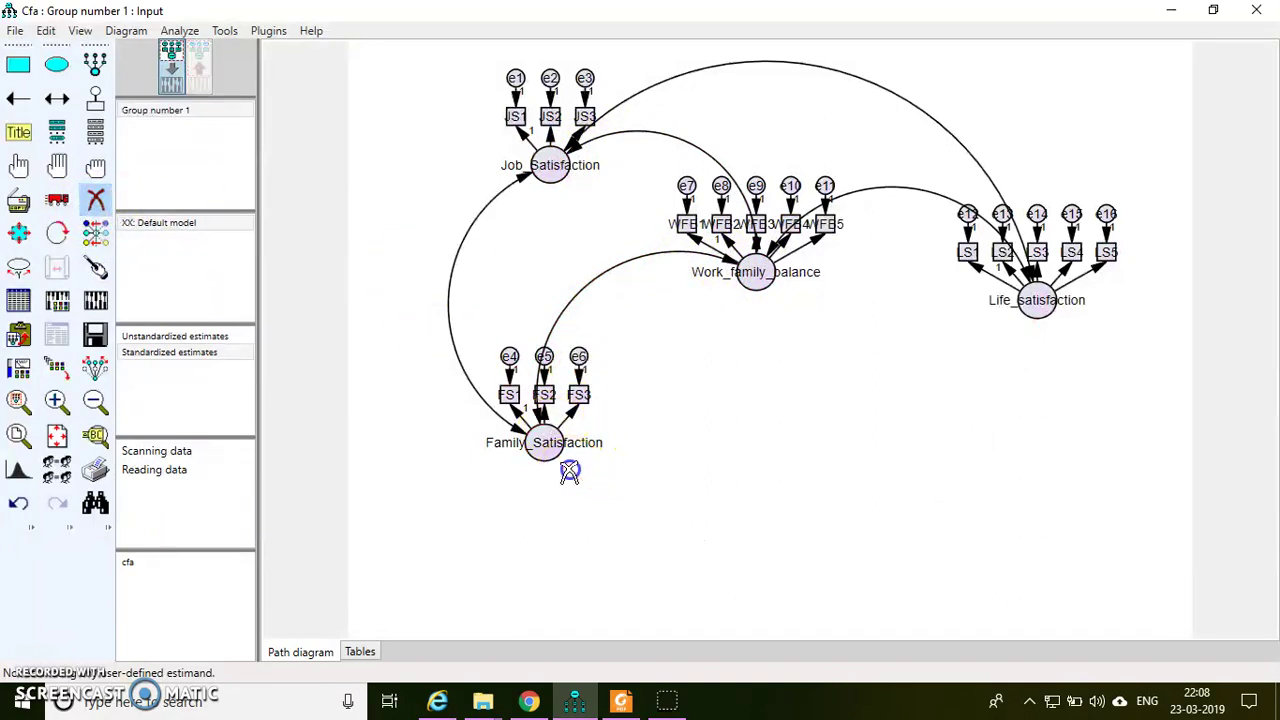
click(529, 414)
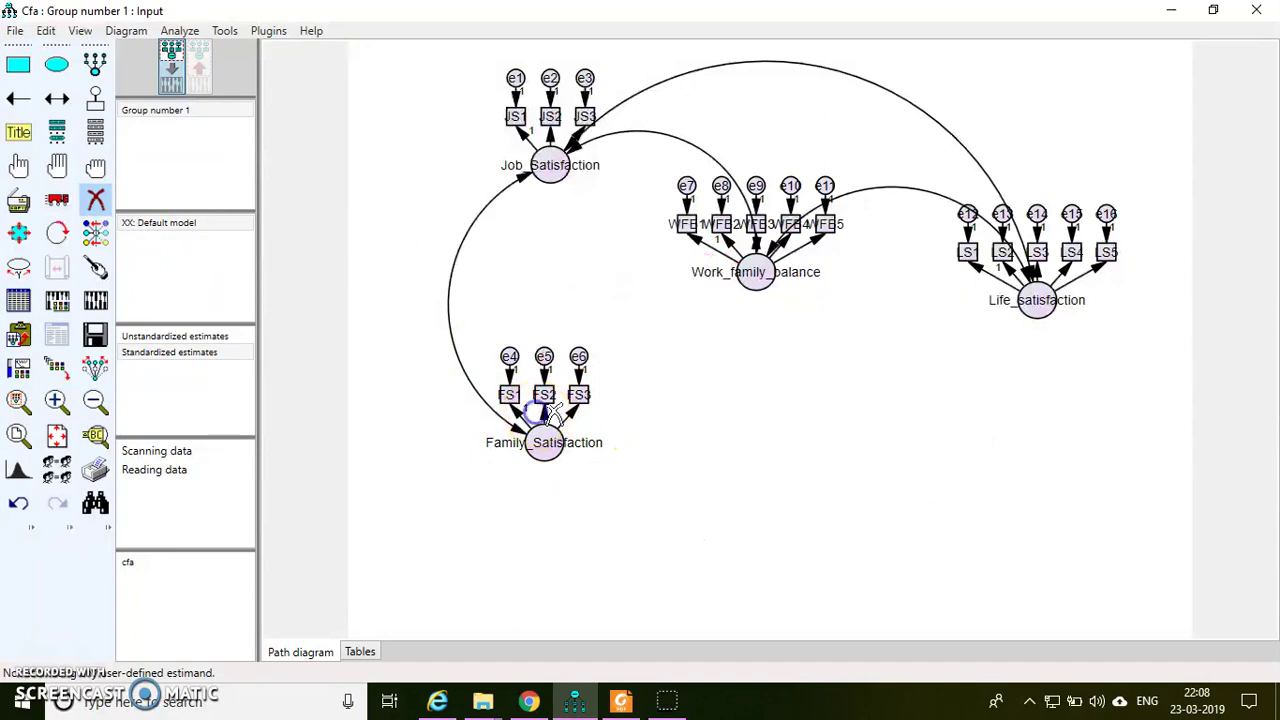
click(774, 246)
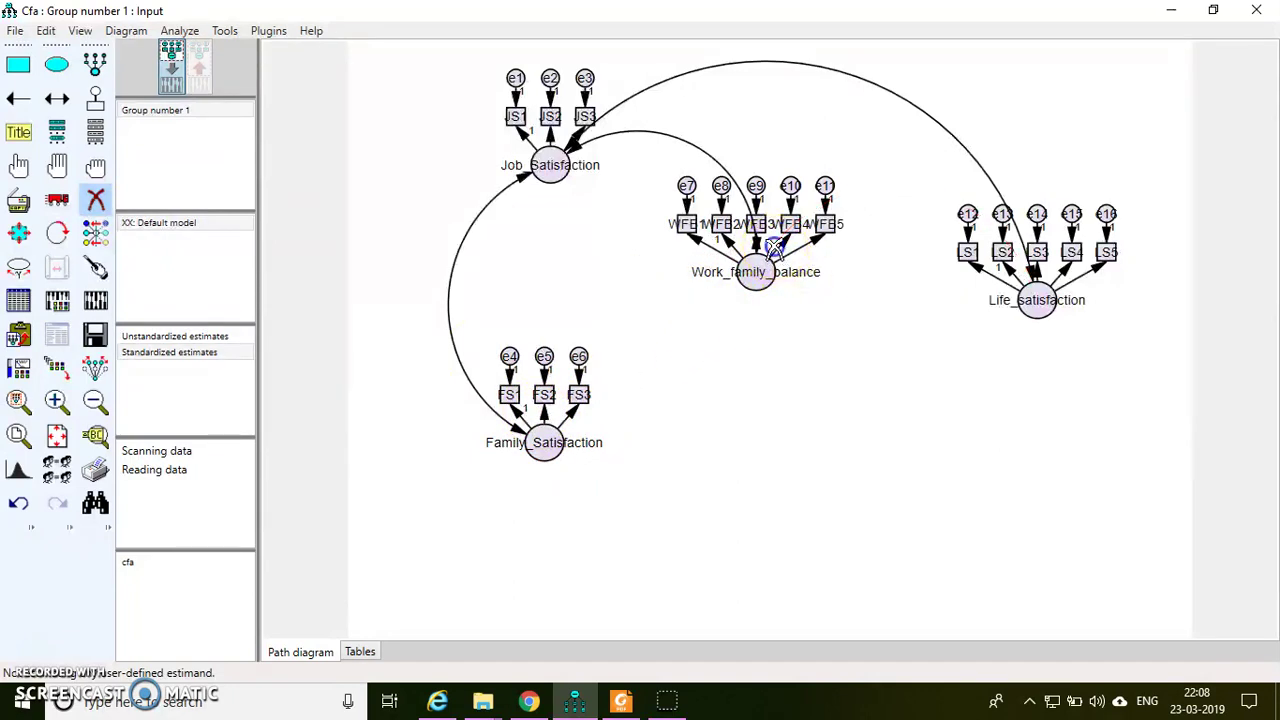
click(758, 245)
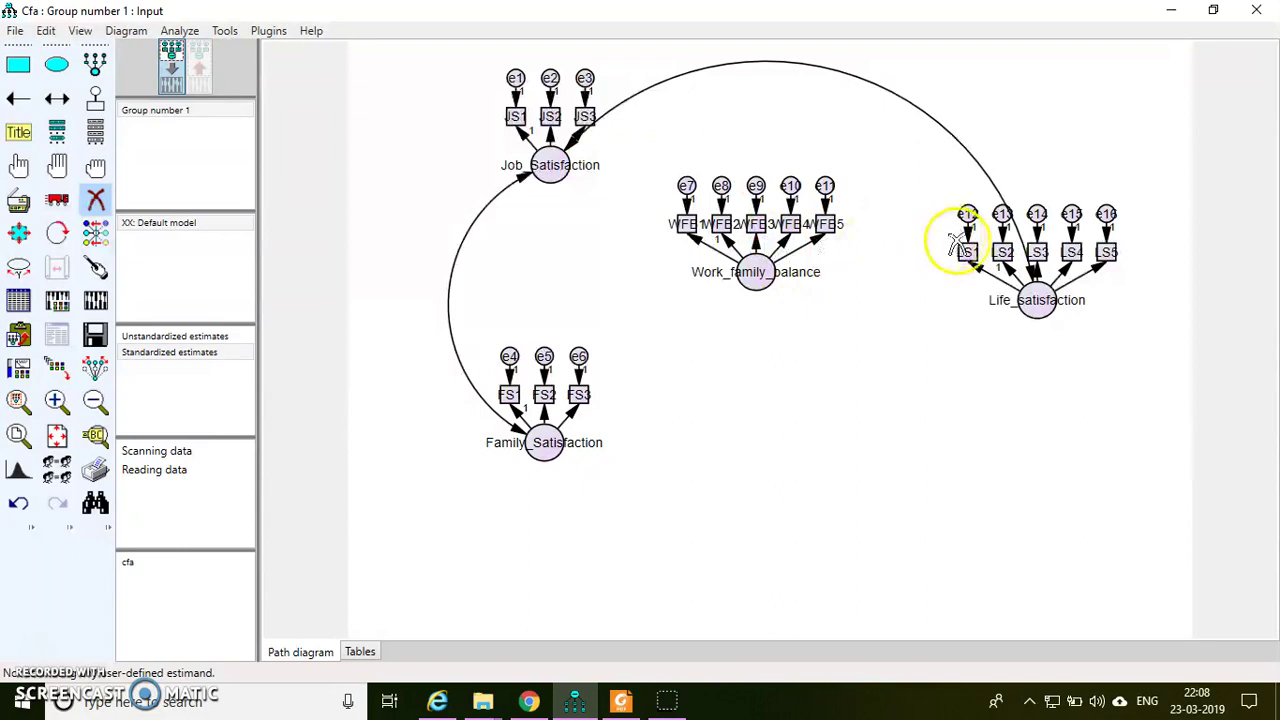
click(1033, 275)
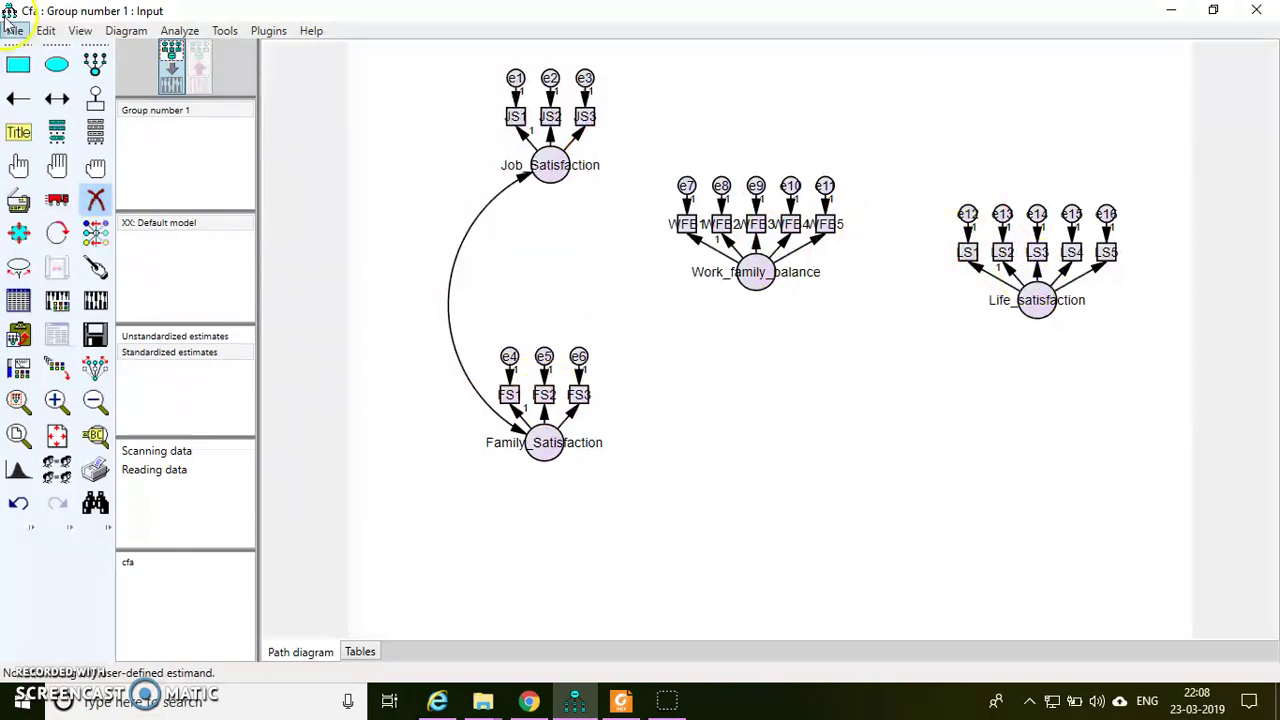
- Draw paths Family_Satisfaction → Work_family_balance and Work_family_balance → Life_satisfaction
click(30, 97)
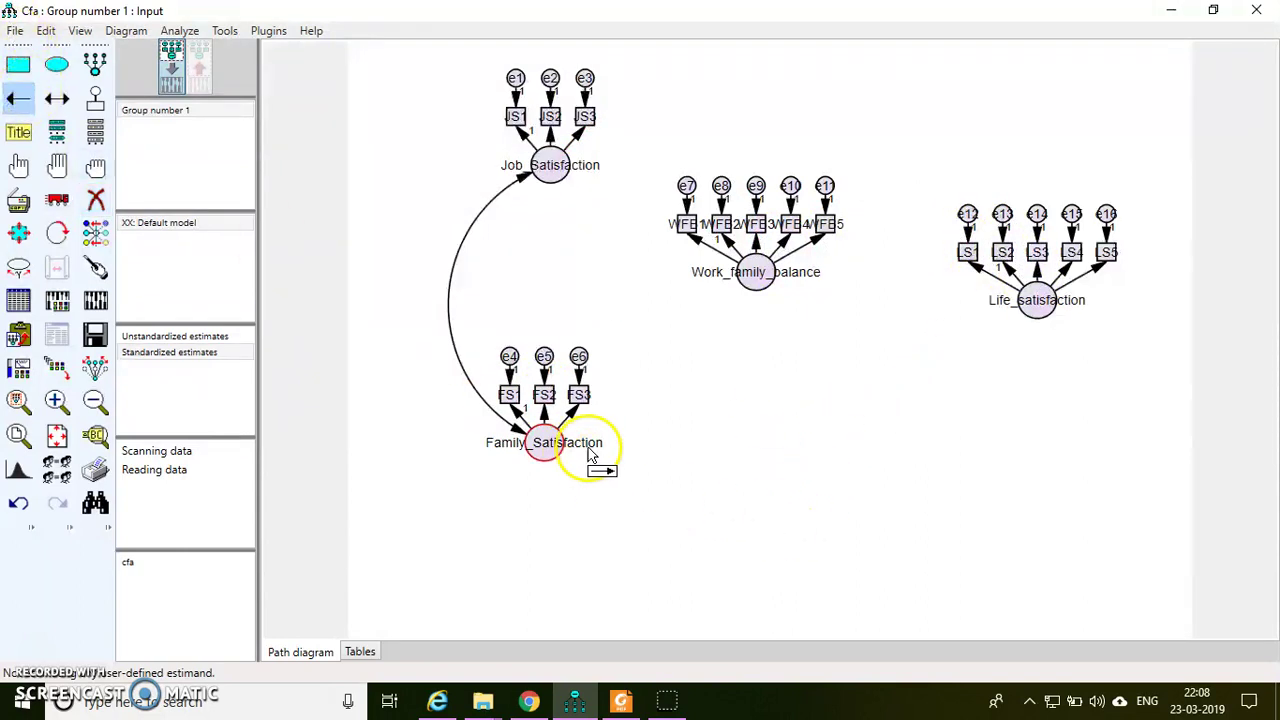
mouse_move(560, 452)
mouse_down()
mouse_move(757, 314)
mouse_move(757, 278)
mouse_up()
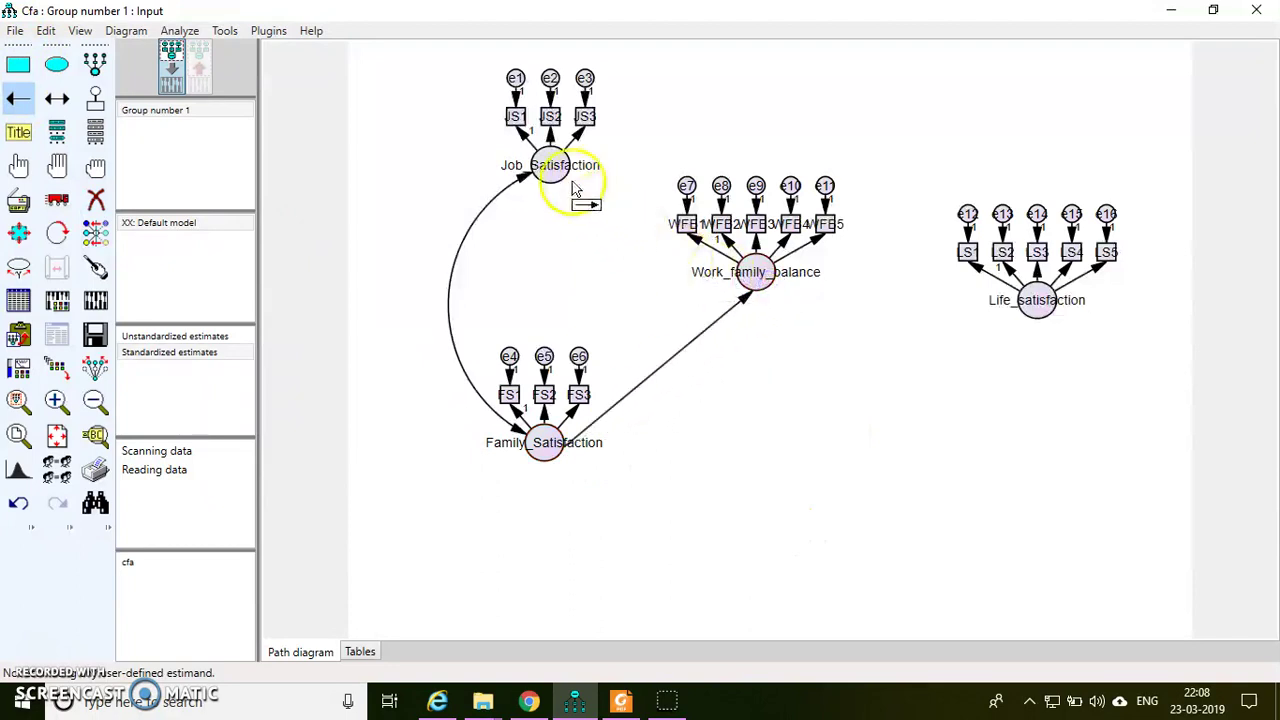
drag(668, 252, 1037, 300)
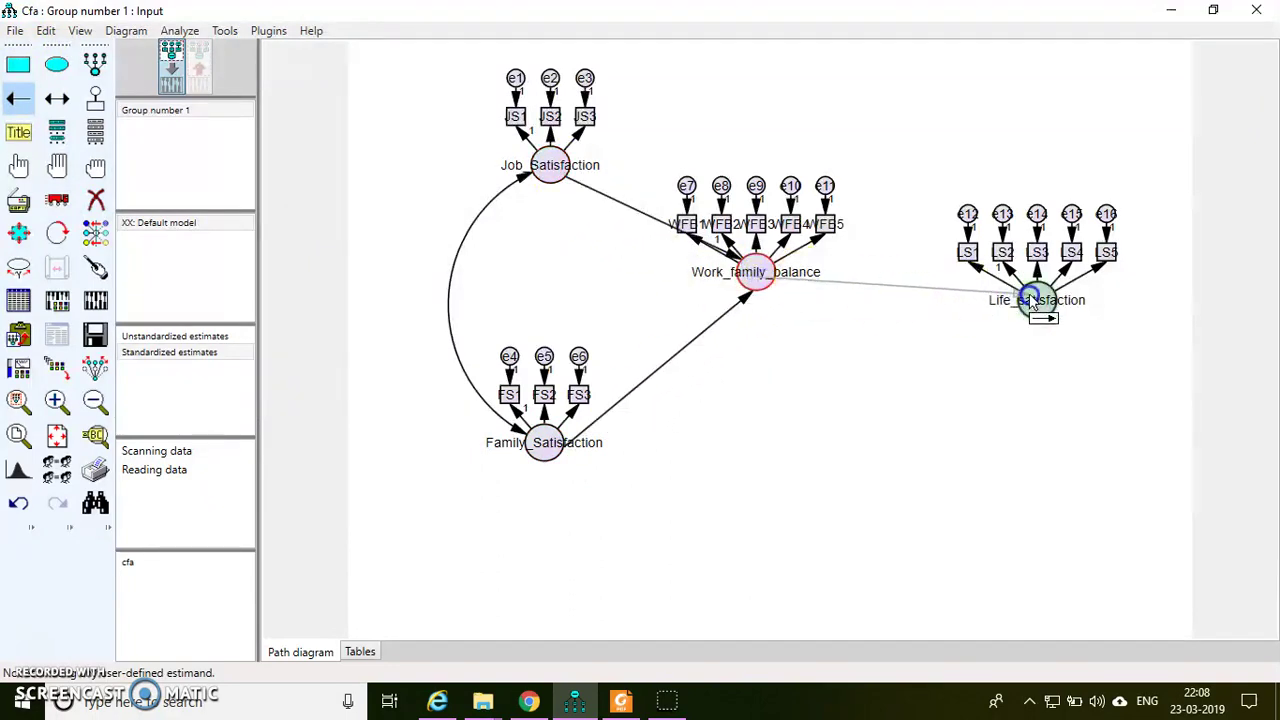
- Add a residual error term to Life_satisfaction and tidy arrows around both outcome constructs
click(97, 106)
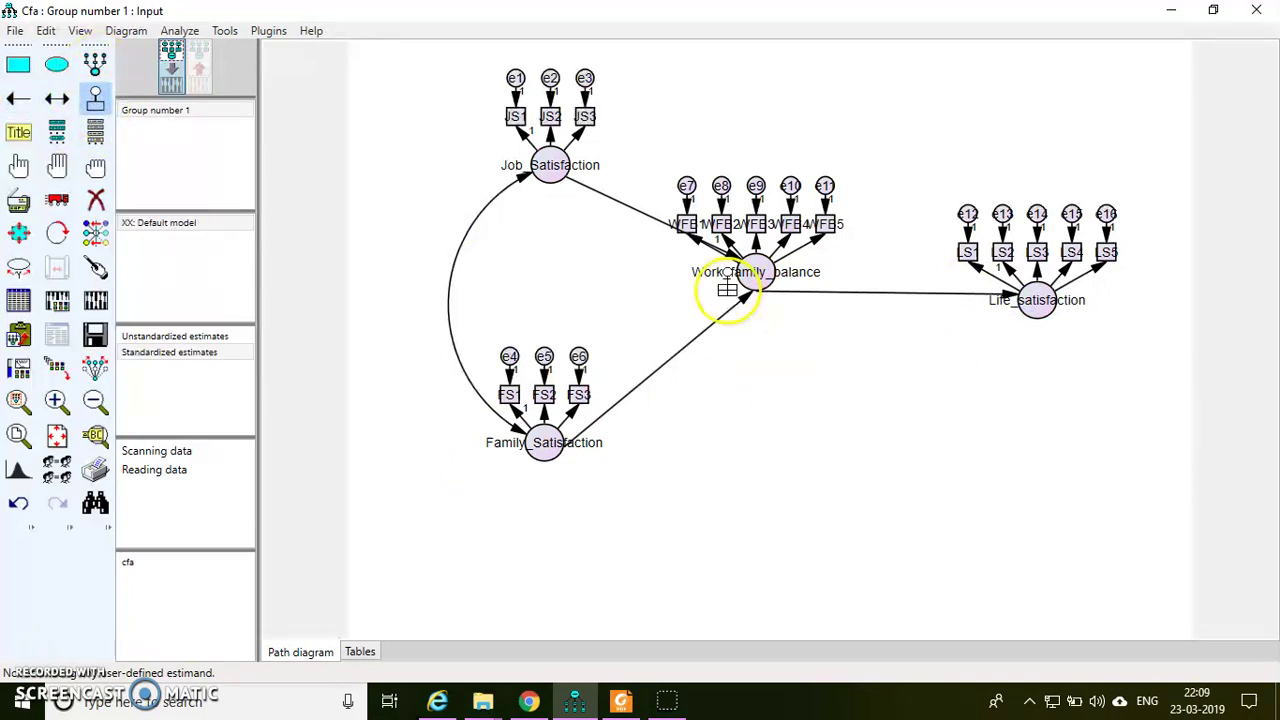
click(1037, 300)
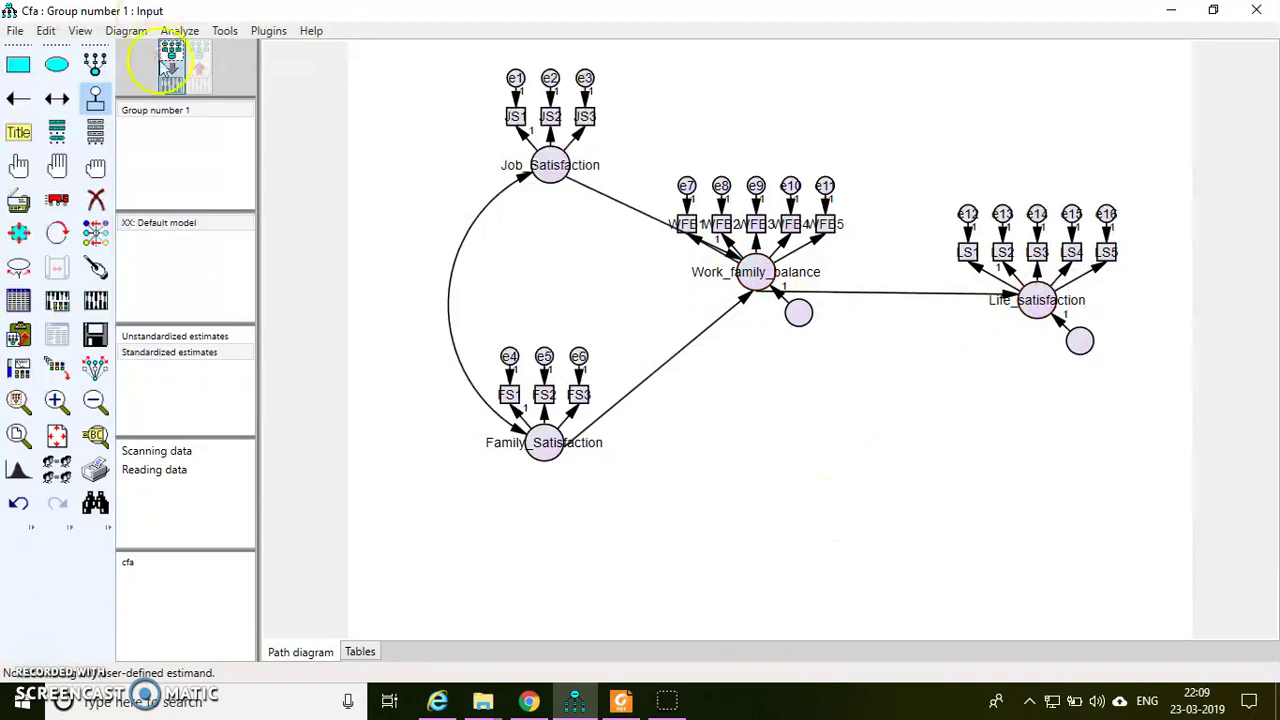
click(95, 265)
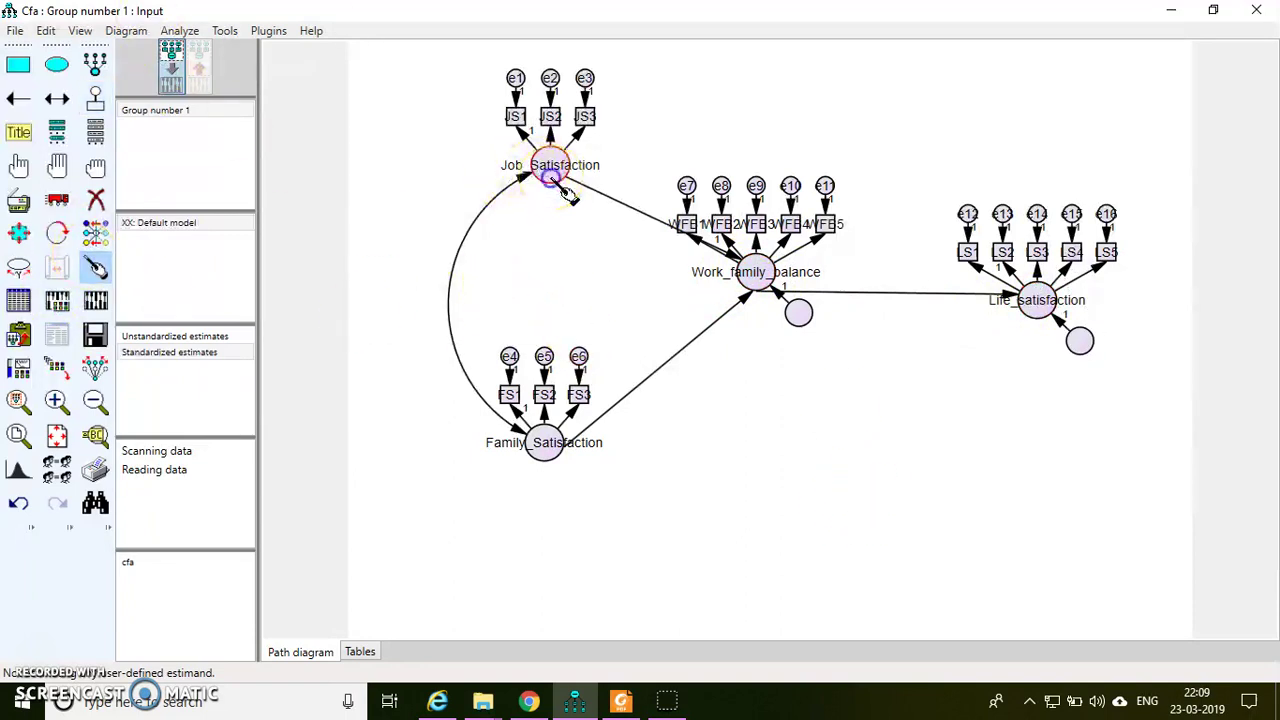
click(753, 272)
click(1035, 296)
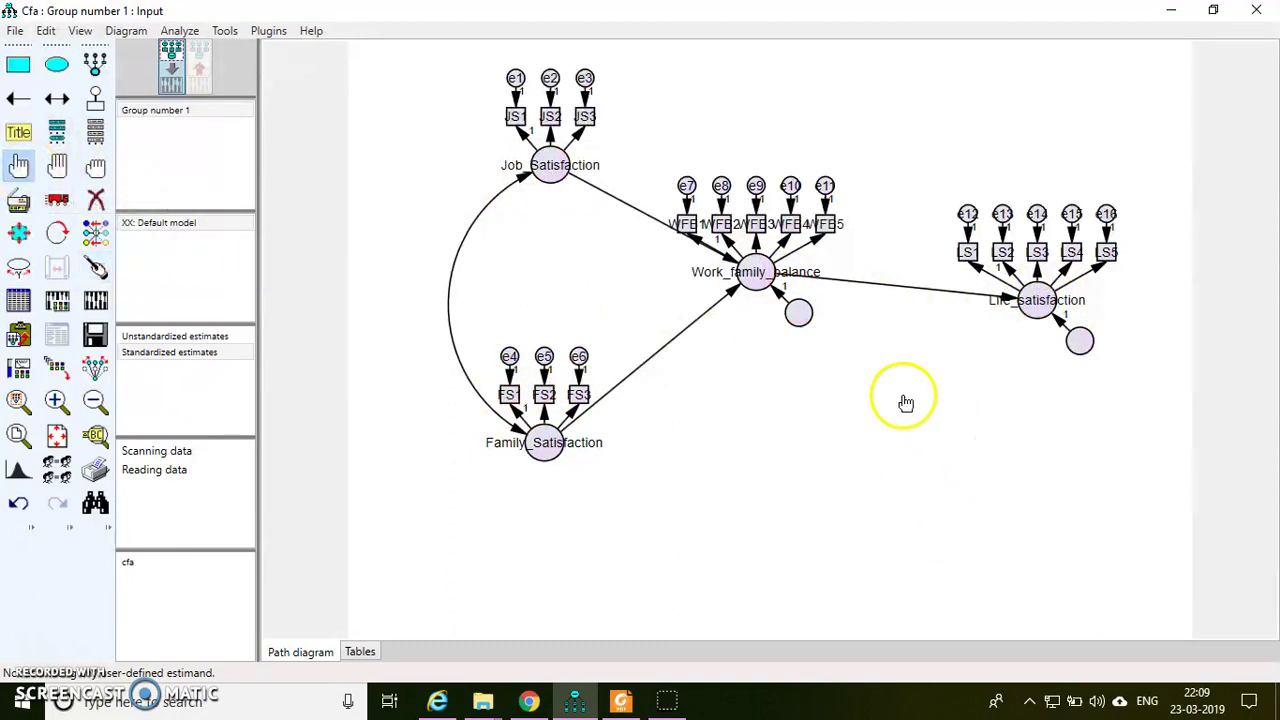
- Name the Work_family_balance residual R1 and the Life_satisfaction residual R2
double_click(799, 315)
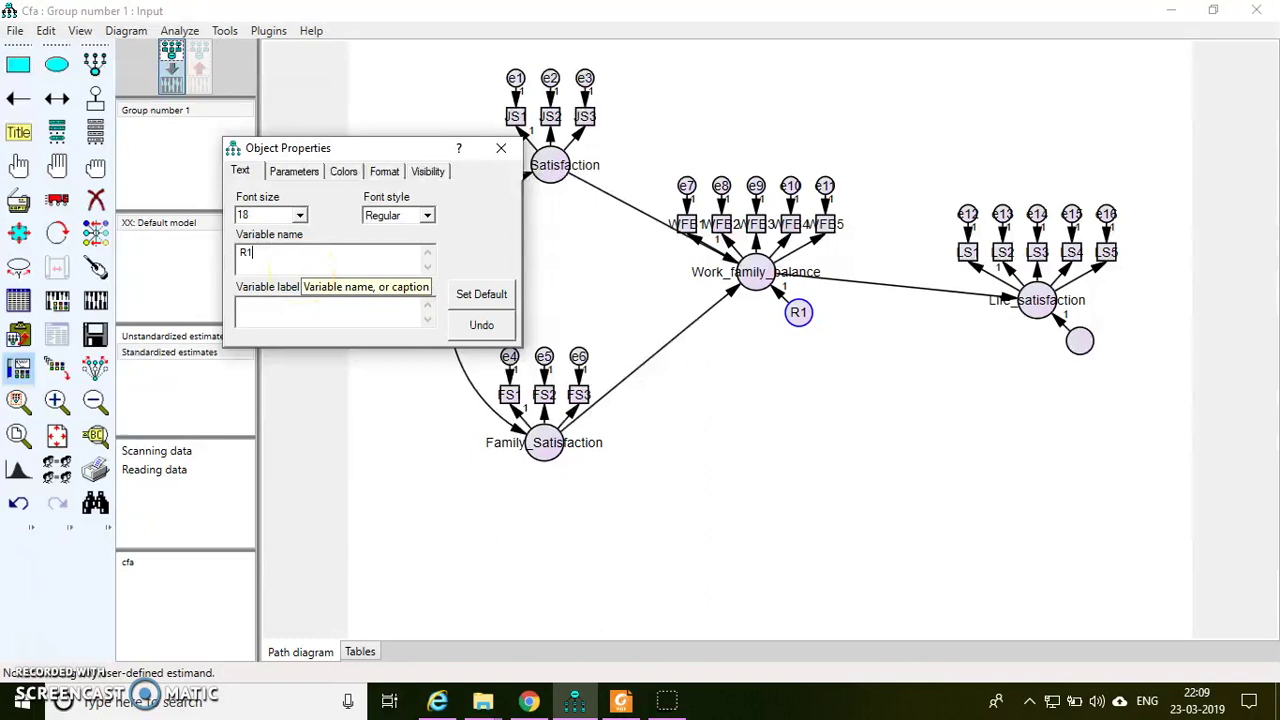
click(1080, 341)
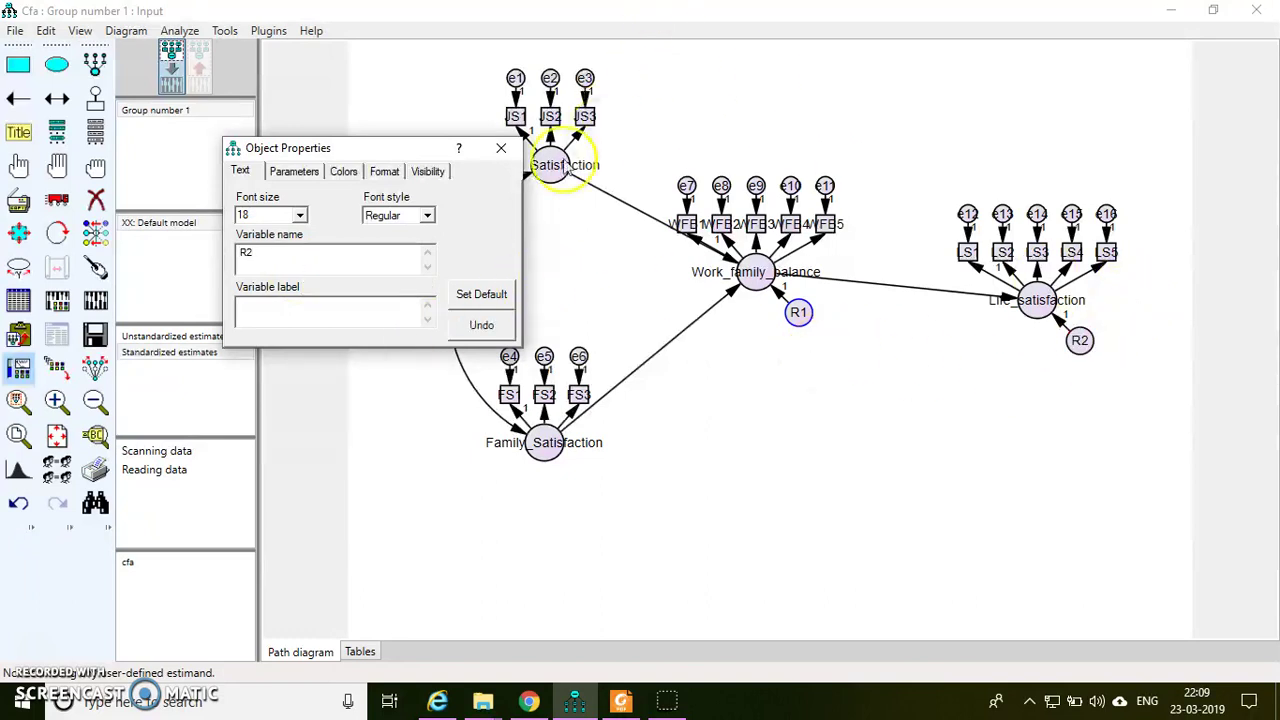
click(501, 148)
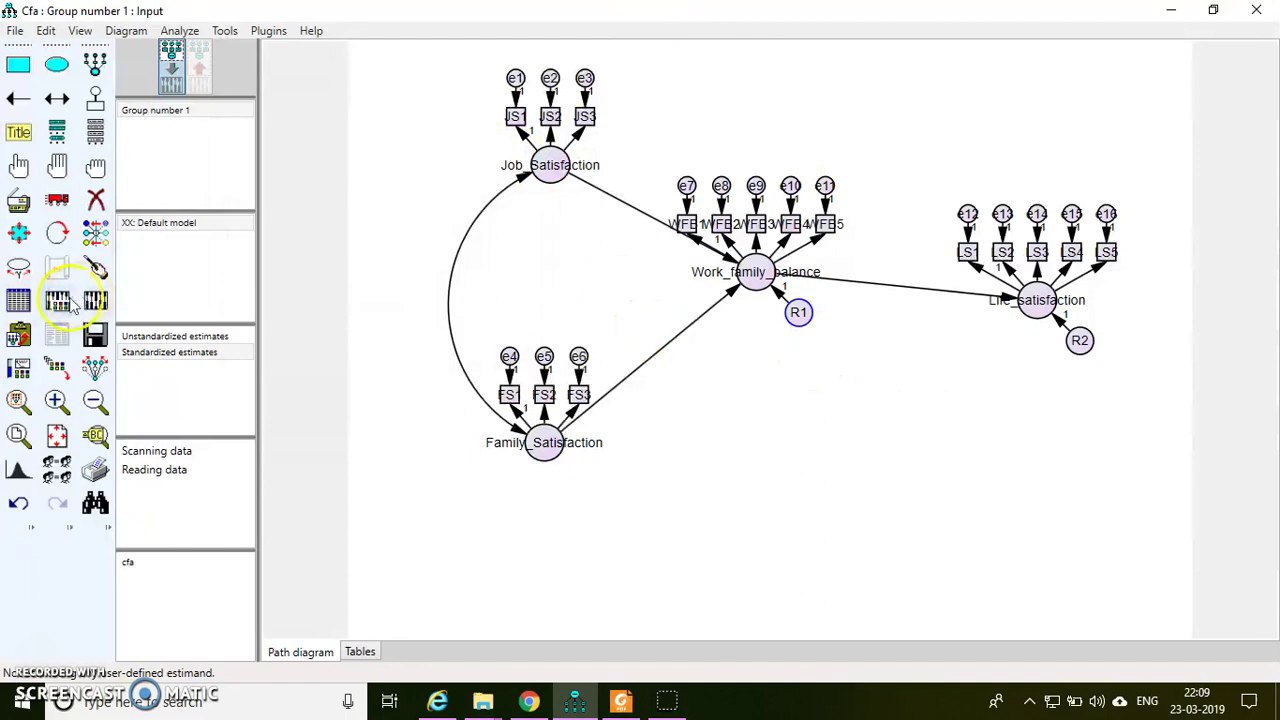
- Review Output and Estimation settings, then estimate the model and view the text output (chi-square 417.443, df 100)
click(57, 300)
click(530, 113)
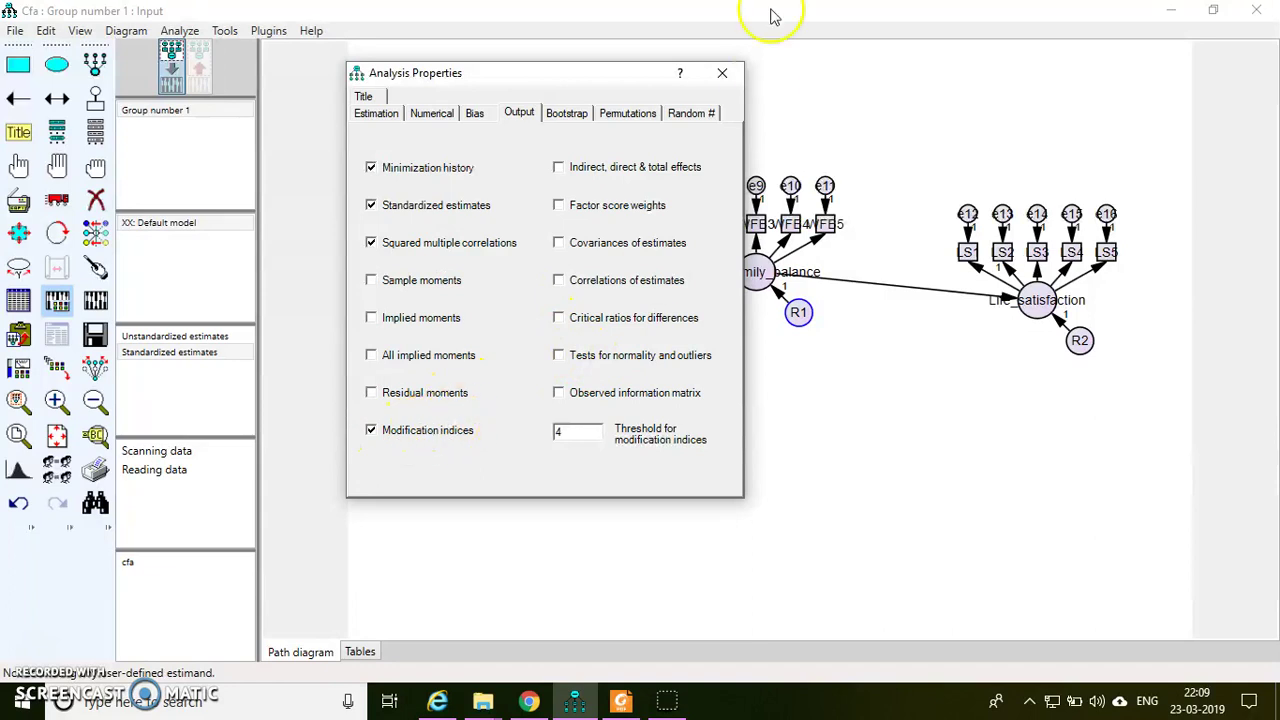
click(385, 113)
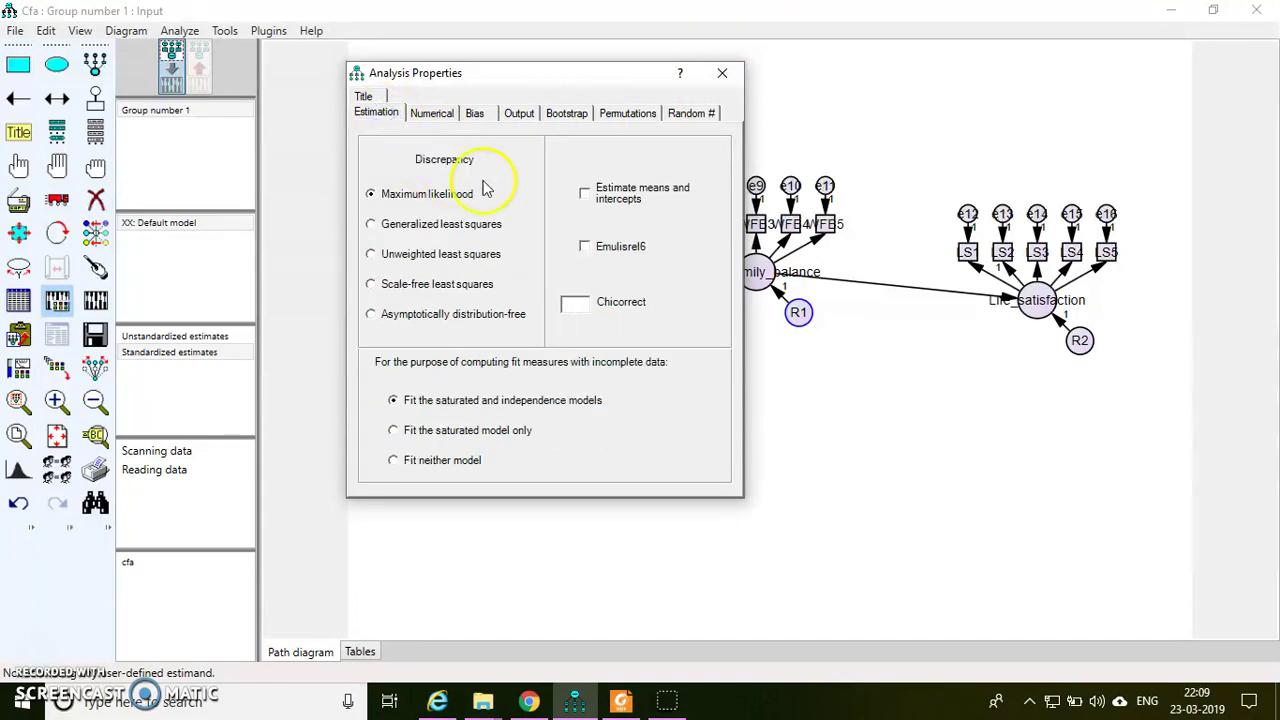
click(722, 73)
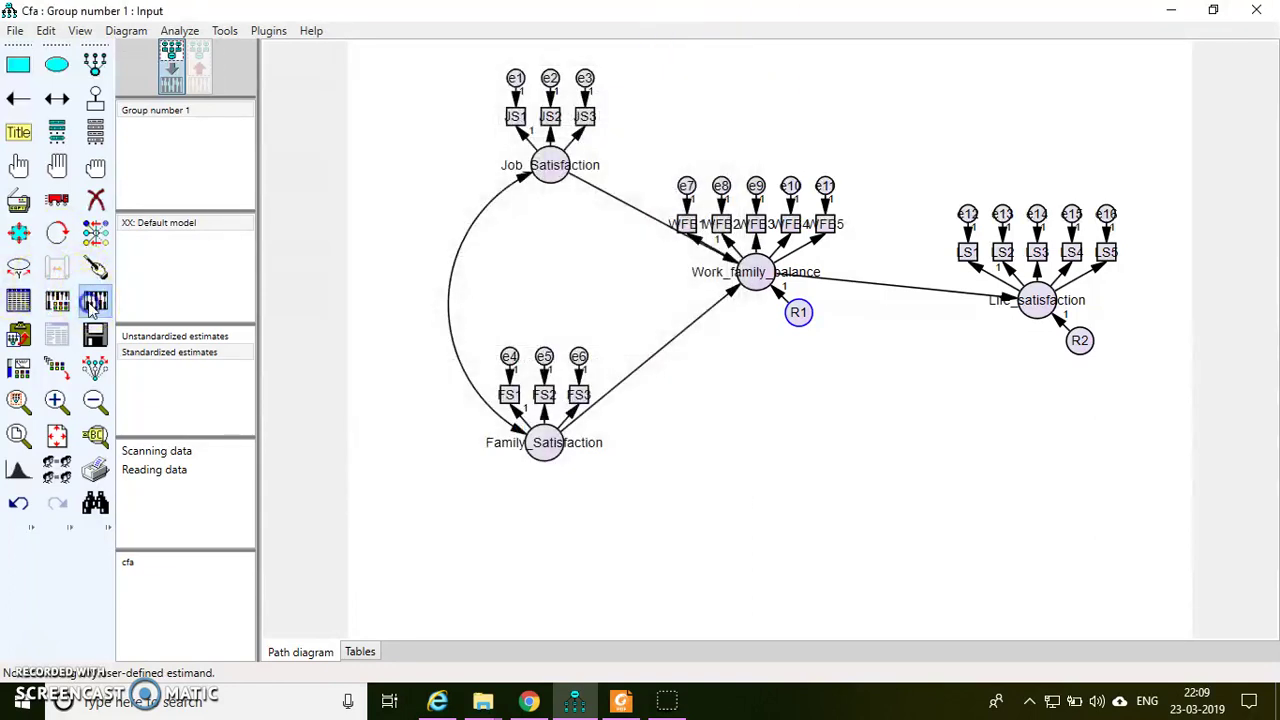
click(90, 302)
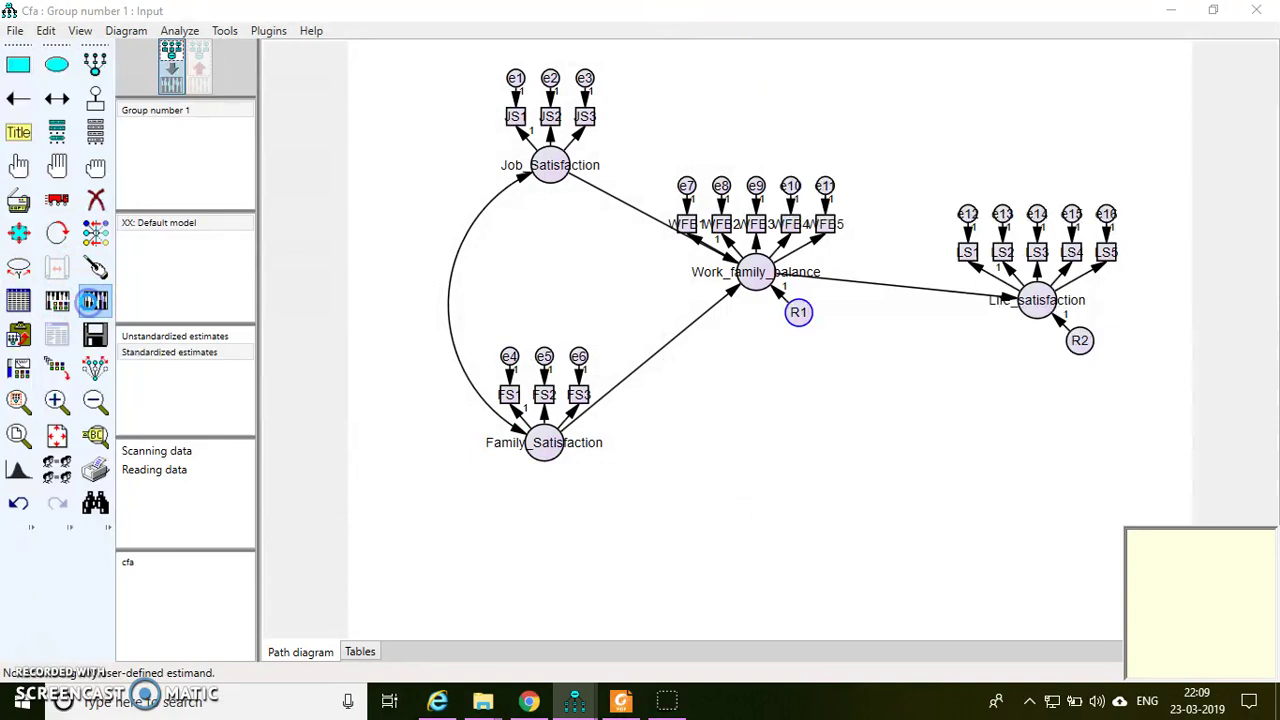
click(55, 345)
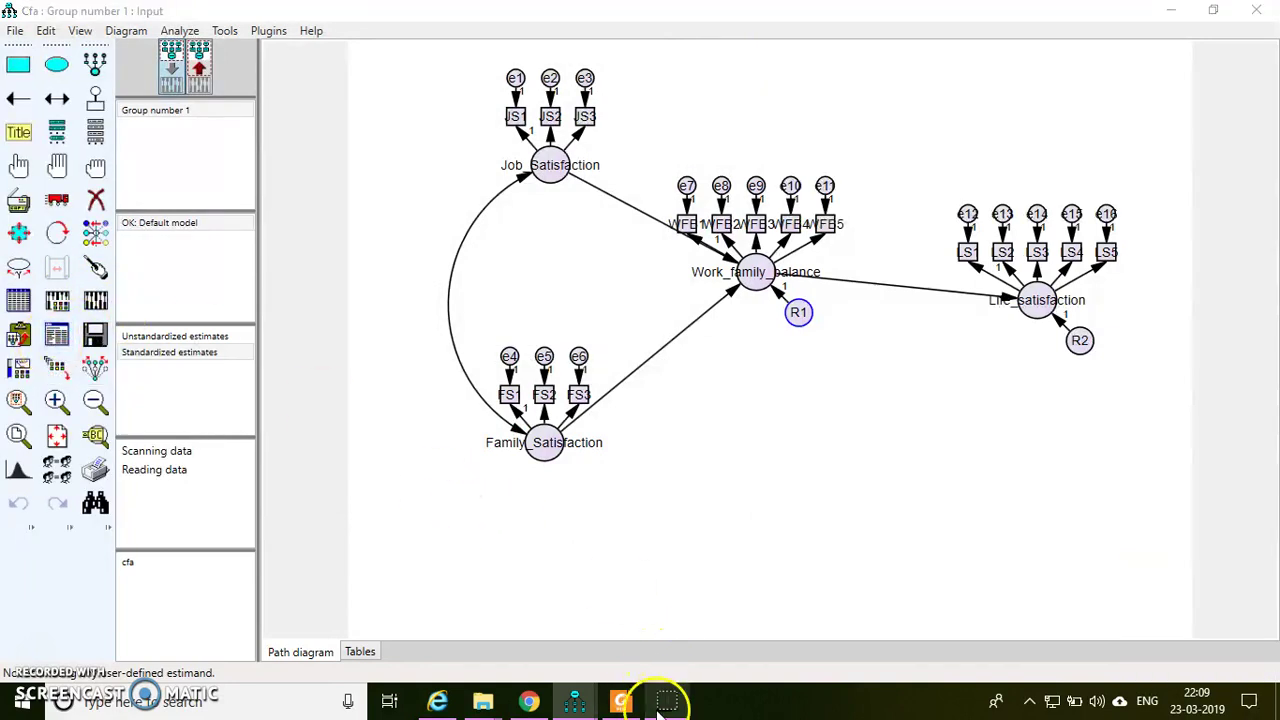
- Review the regression weight estimates and scroll through the model fit tables
mouse_move(578, 703)
click(686, 643)
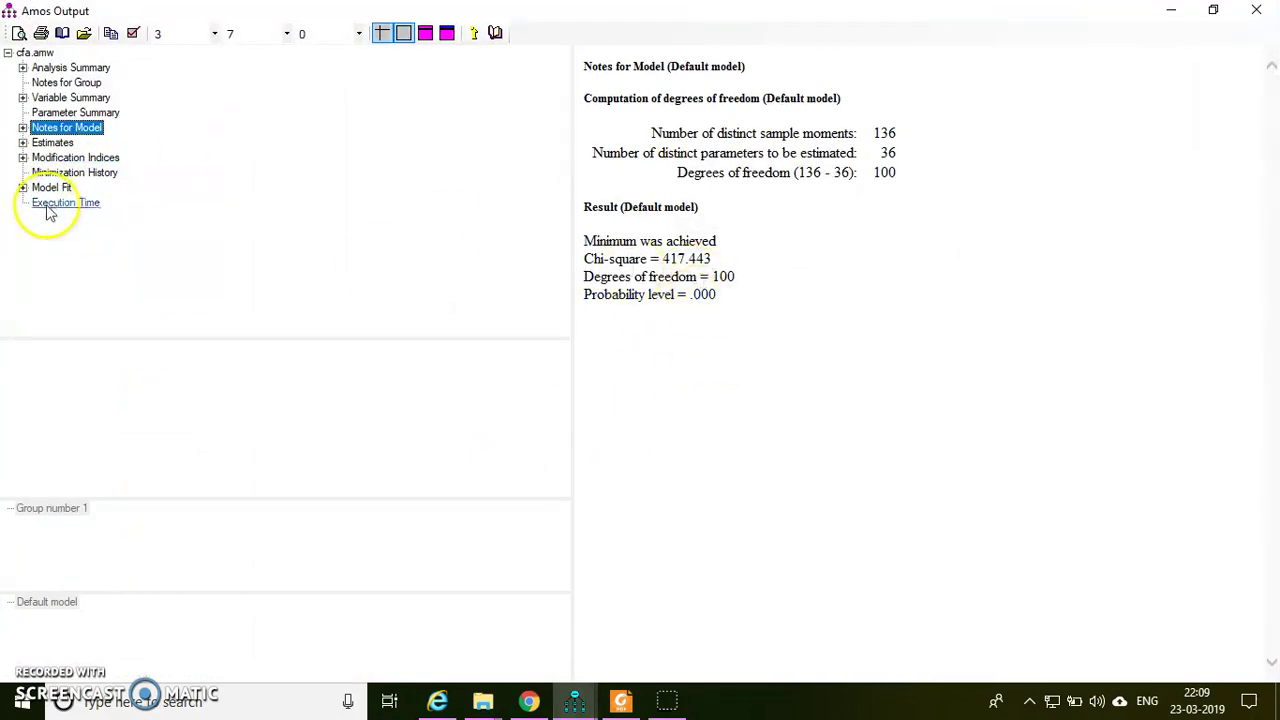
click(53, 145)
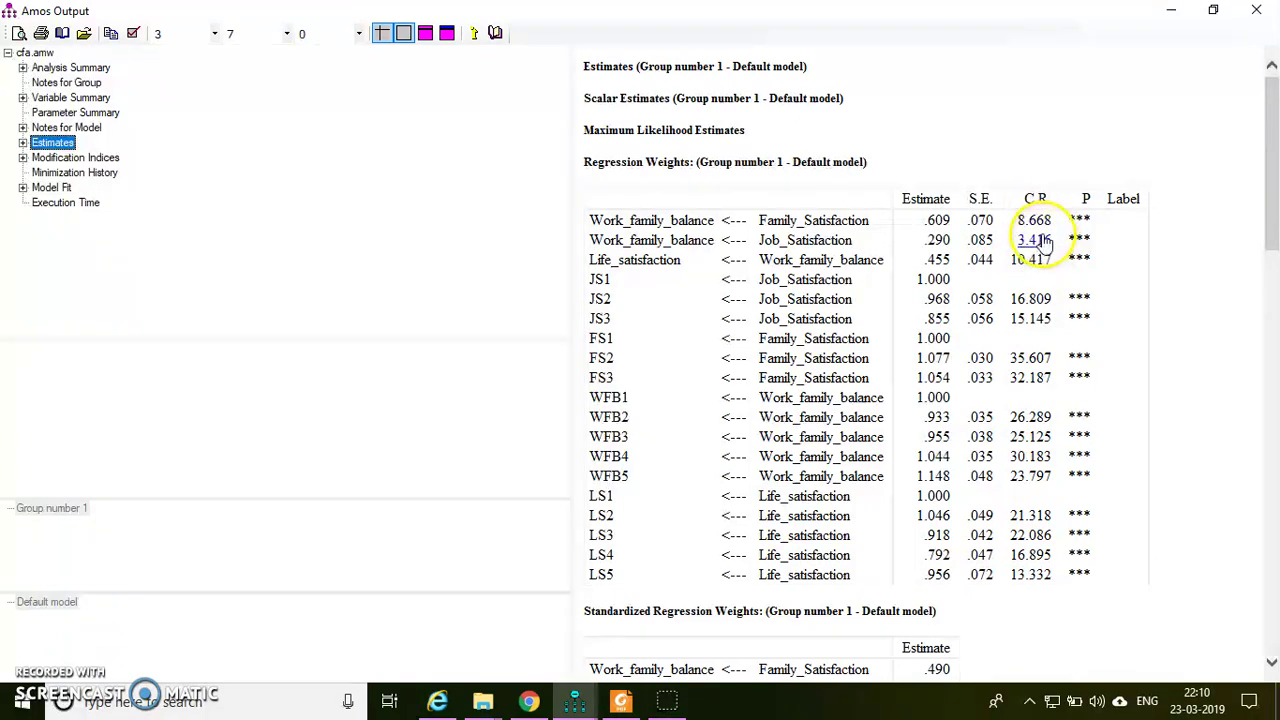
click(52, 188)
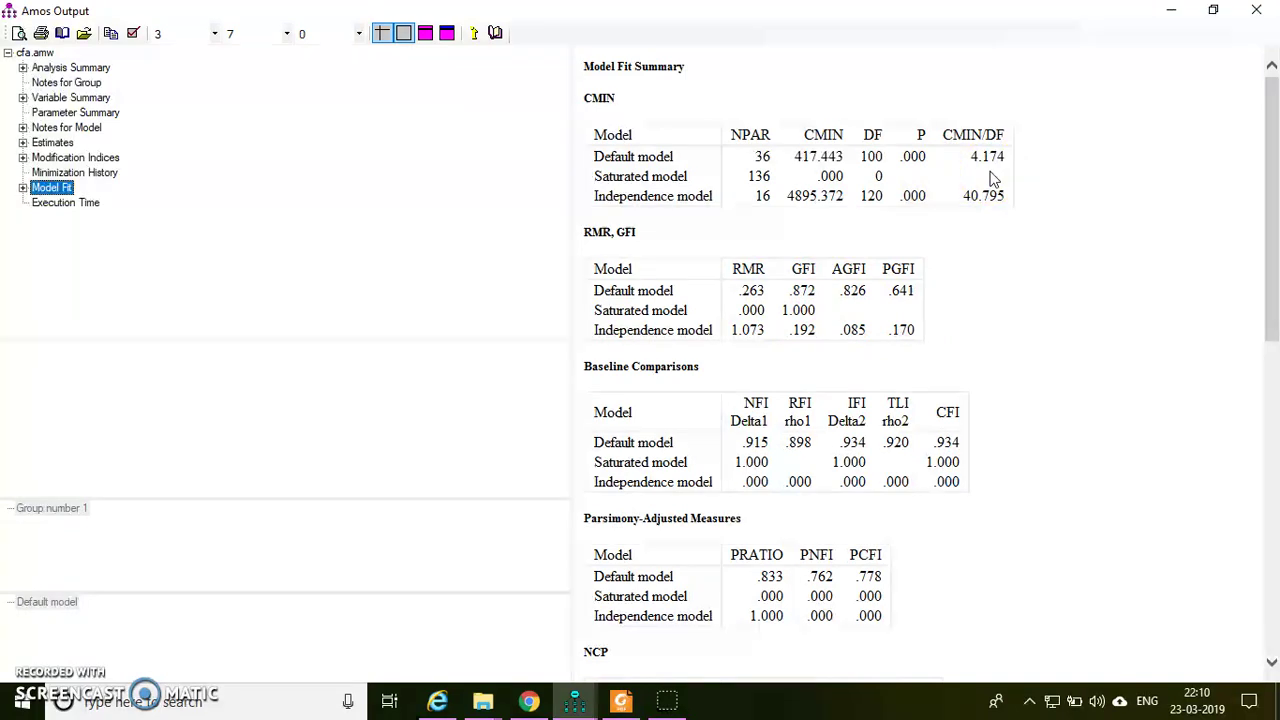
scroll(990, 410, down, 3)
scroll(990, 390, down, 4)
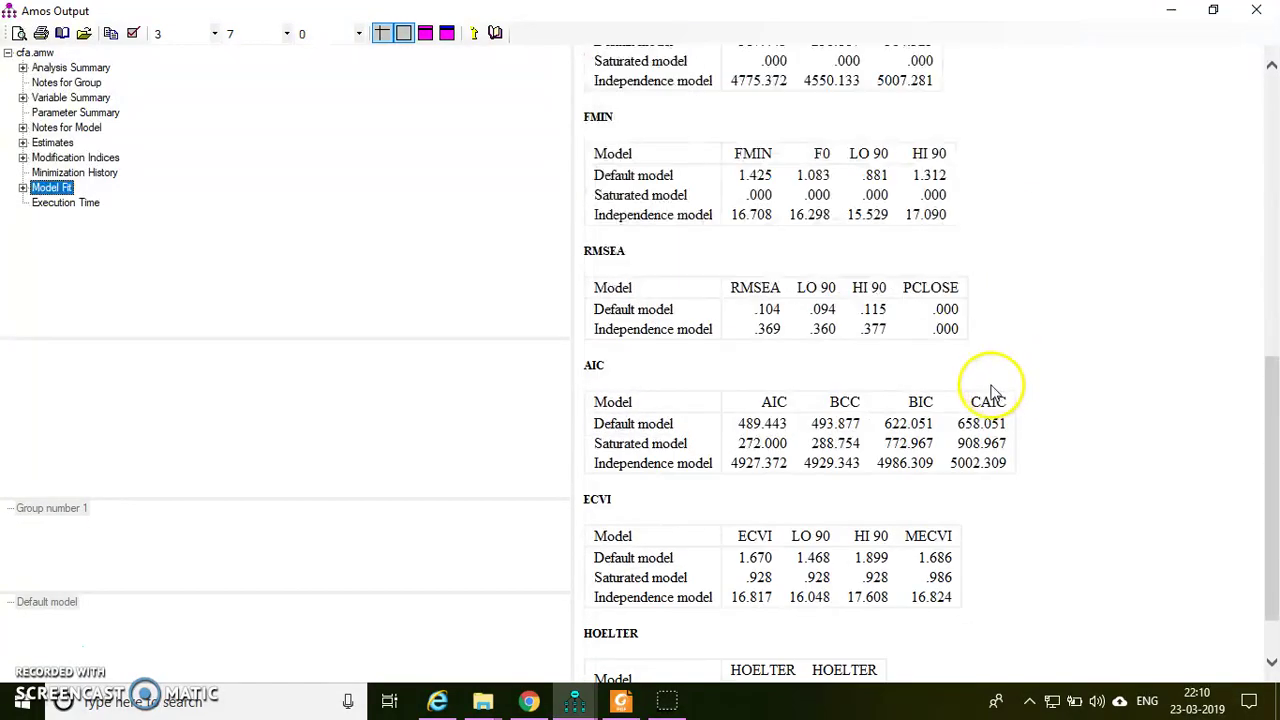
scroll(782, 420, down, 1)
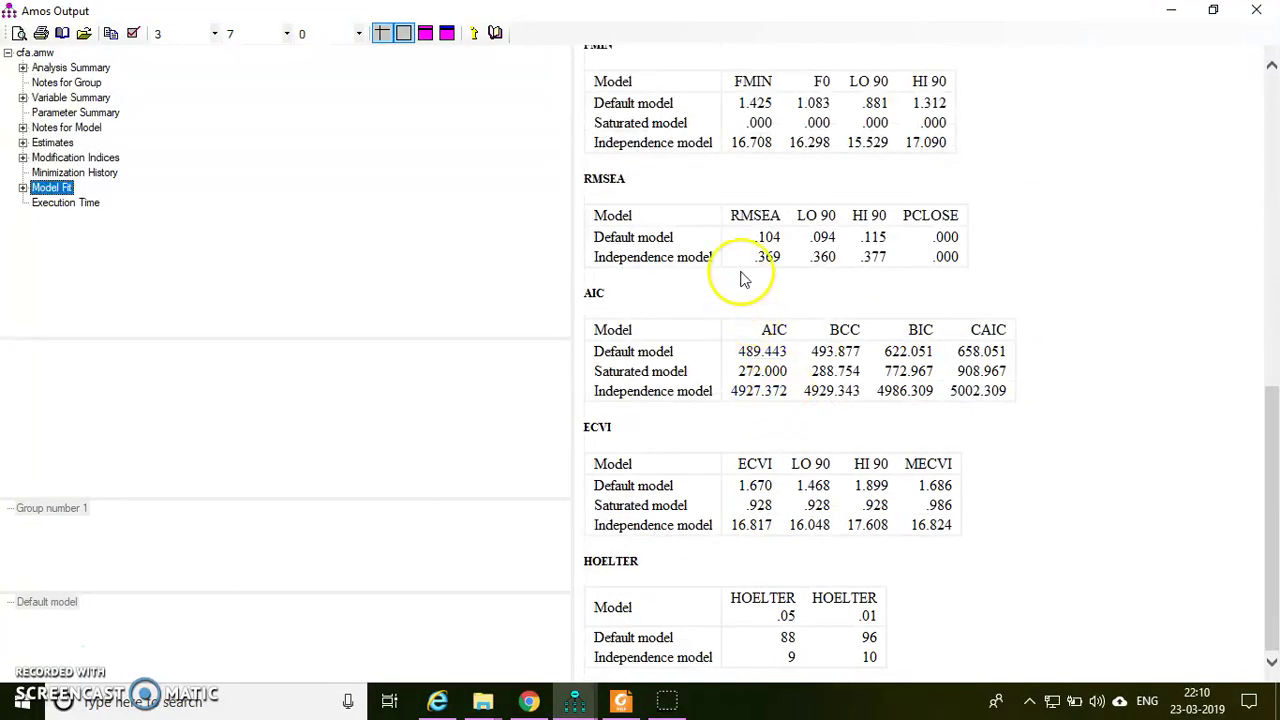
scroll(829, 277, up, 3)
scroll(829, 277, up, 1)
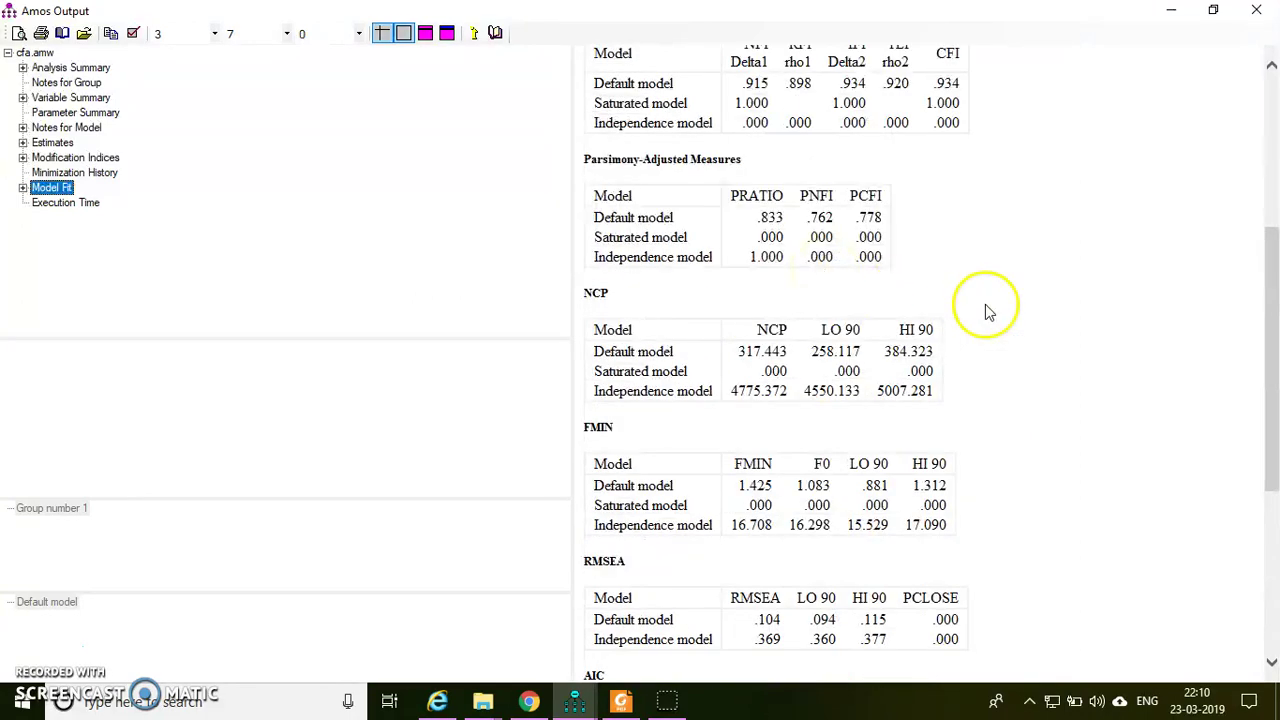
scroll(985, 305, up, 2)
- Show the modification indices, led by R2 <--> Family_Satisfaction at M.I. 59.111
click(58, 158)
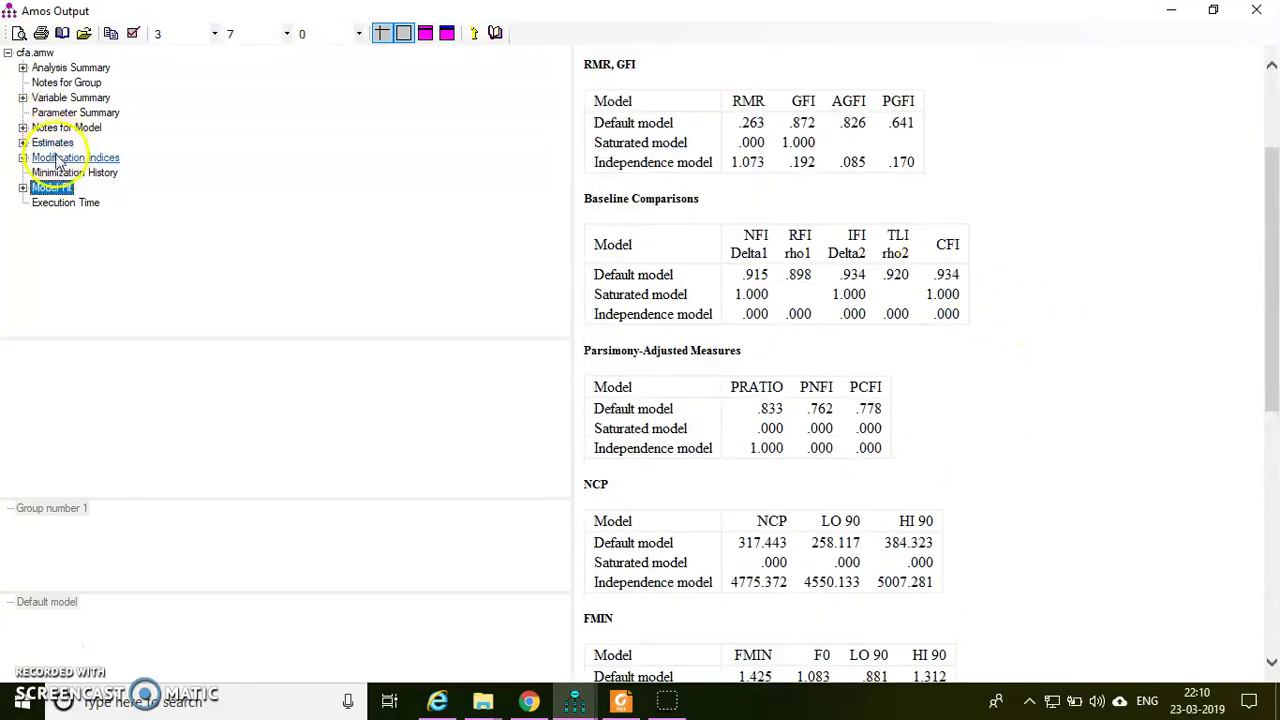
scroll(923, 420, up, 2)
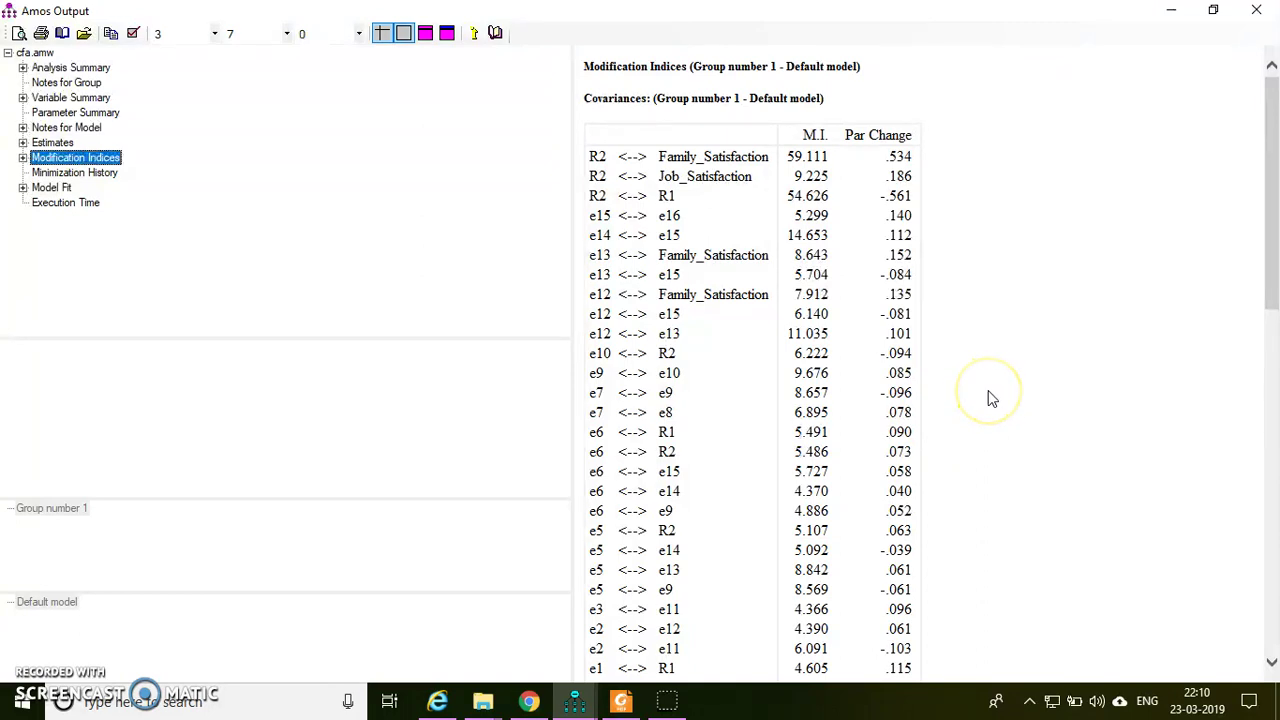
scroll(889, 537, down, 6)
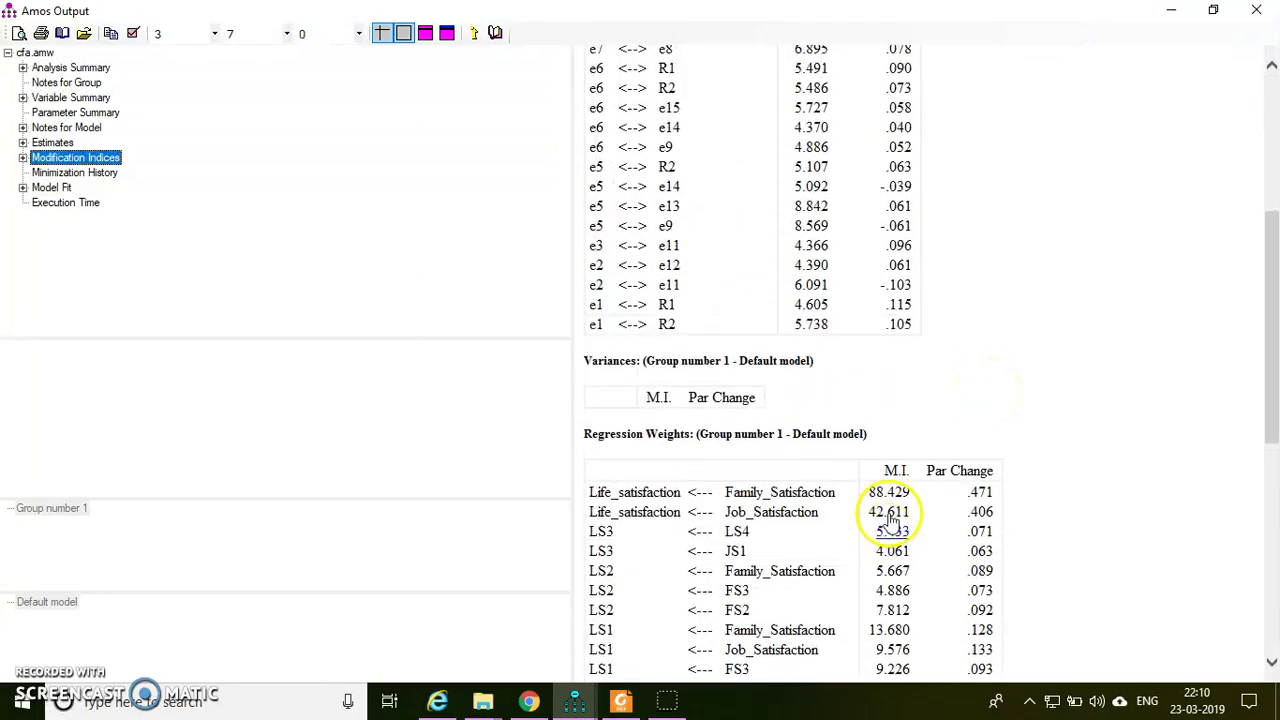
scroll(897, 515, up, 6)
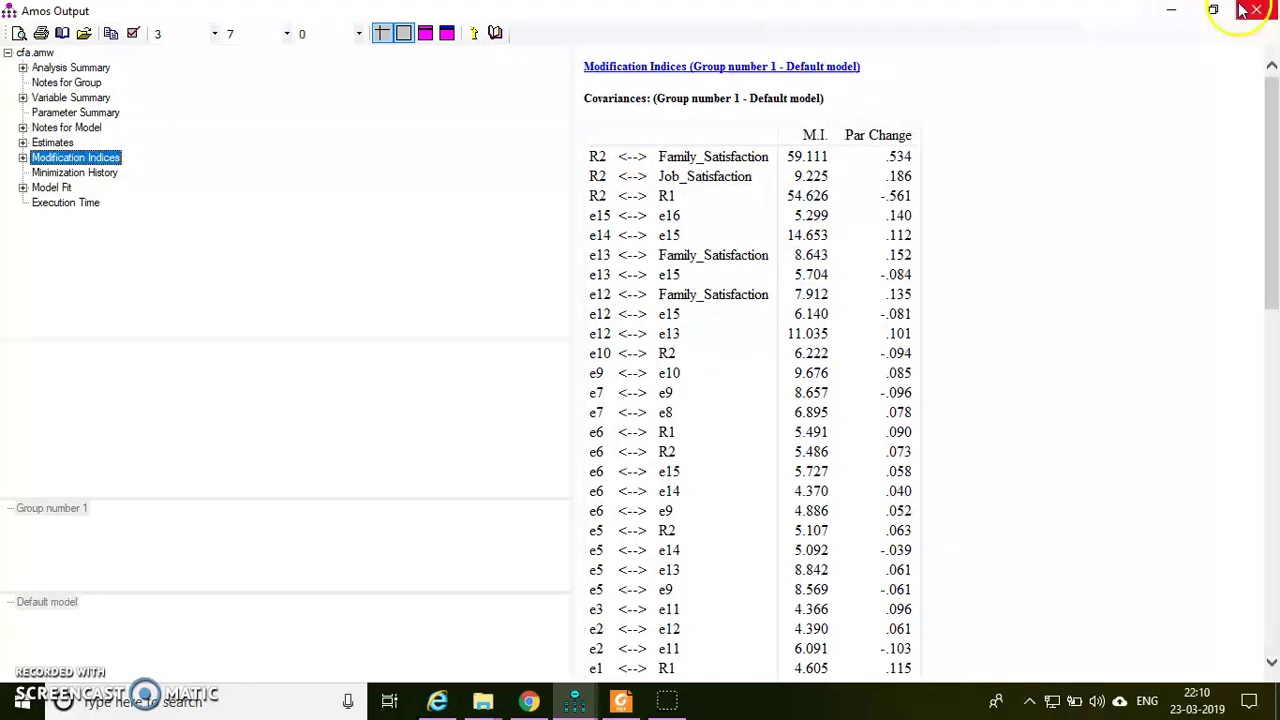
- Draw a Family_Satisfaction → Life_satisfaction path and recheck the modification indices
click(1171, 10)
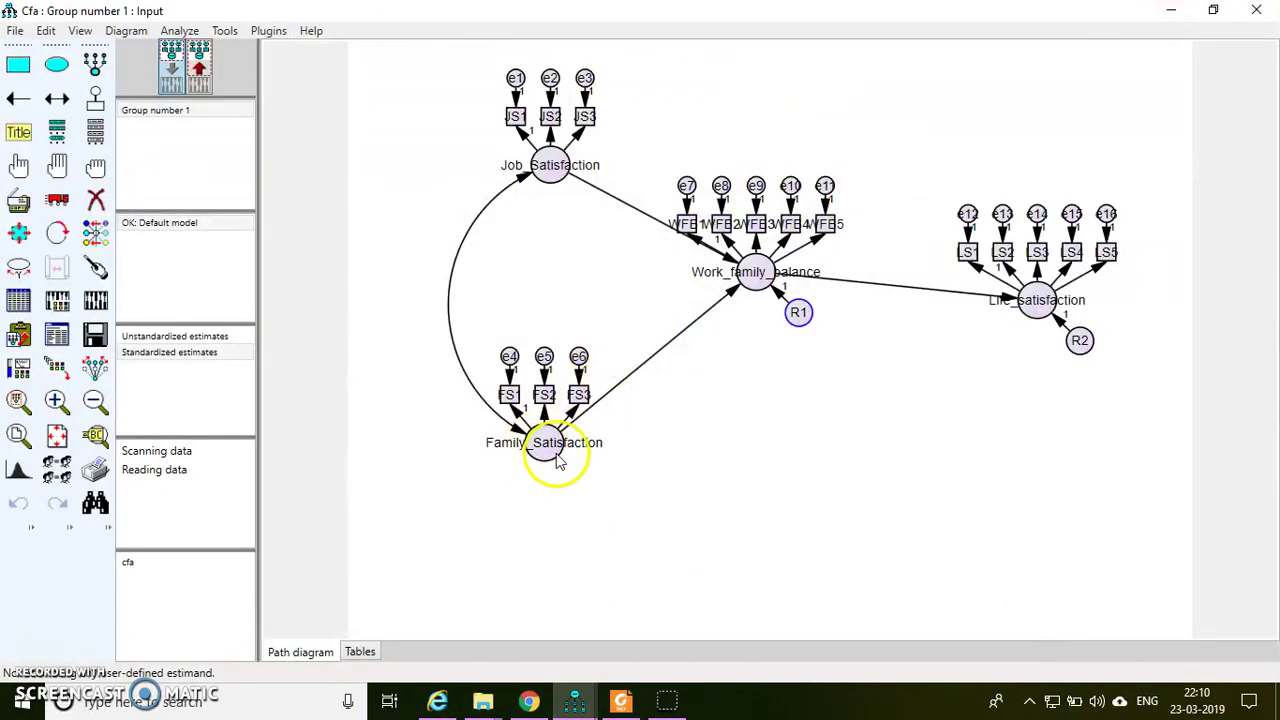
click(17, 100)
drag(553, 455, 1037, 310)
click(572, 700)
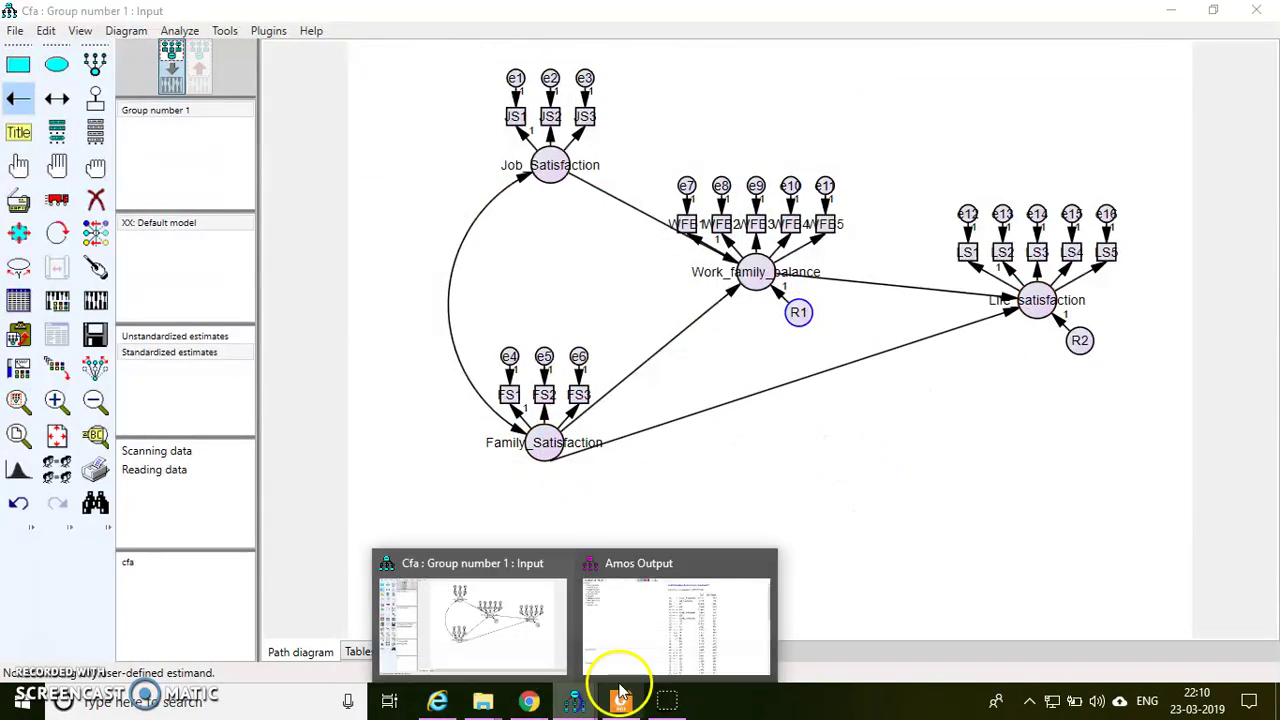
click(669, 617)
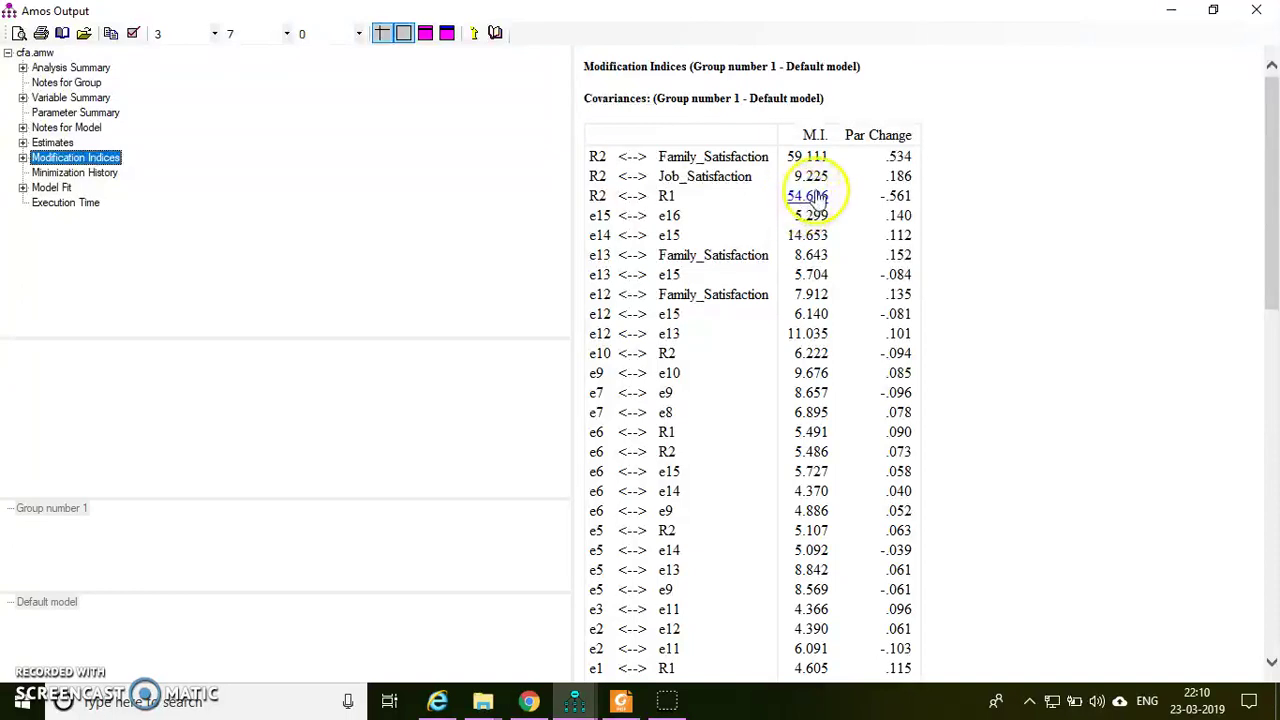
- Add a direct Job_Satisfaction → Life_satisfaction path and re-estimate (chi-square 200.715, df 98)
click(1171, 11)
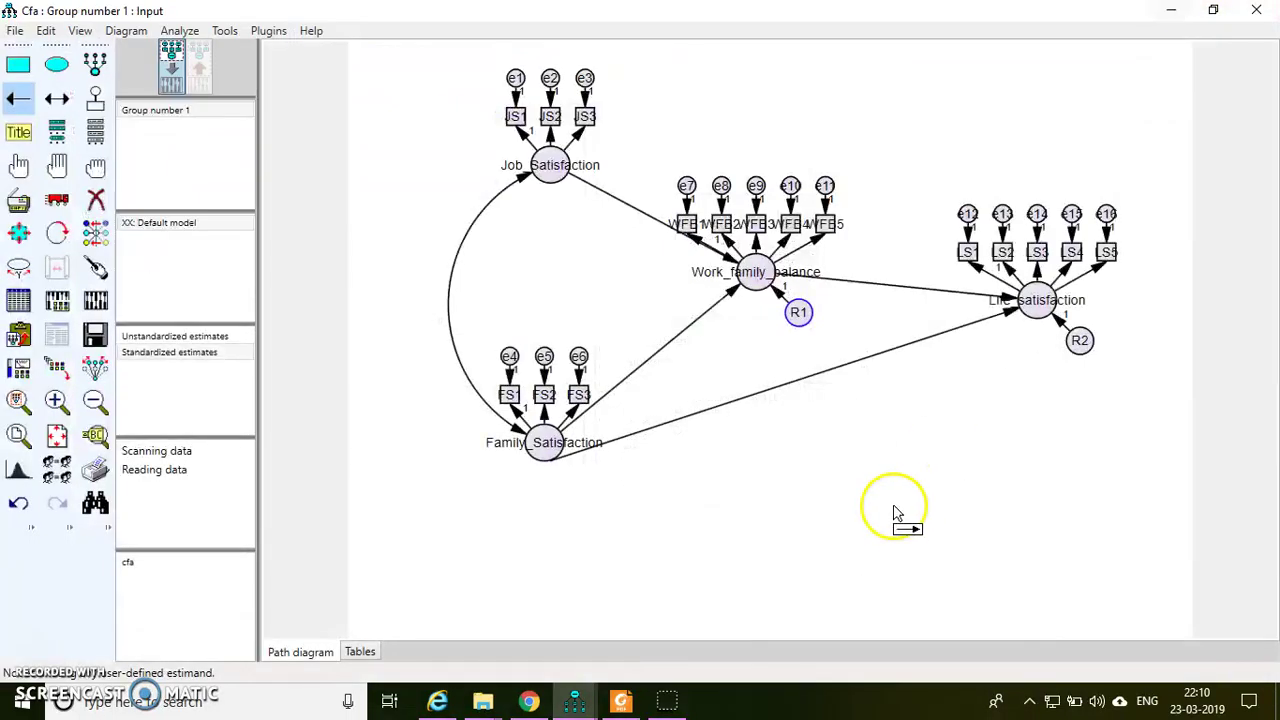
drag(572, 180, 1036, 300)
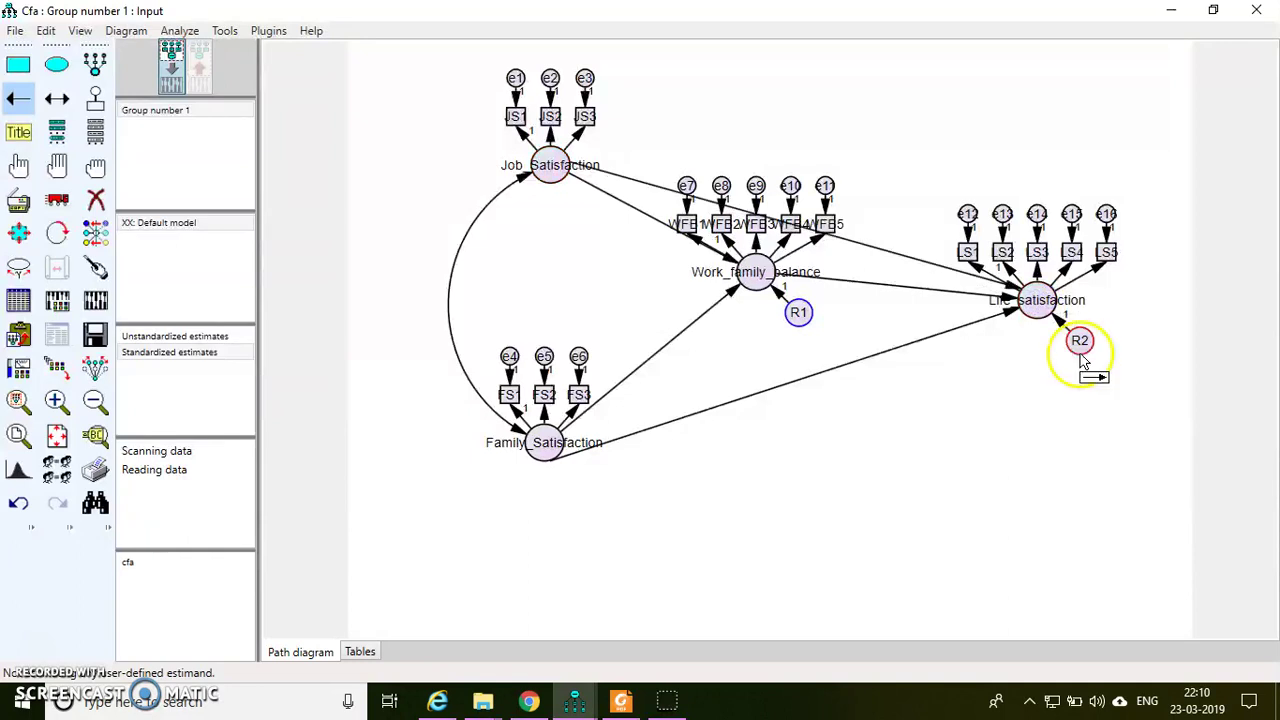
click(96, 304)
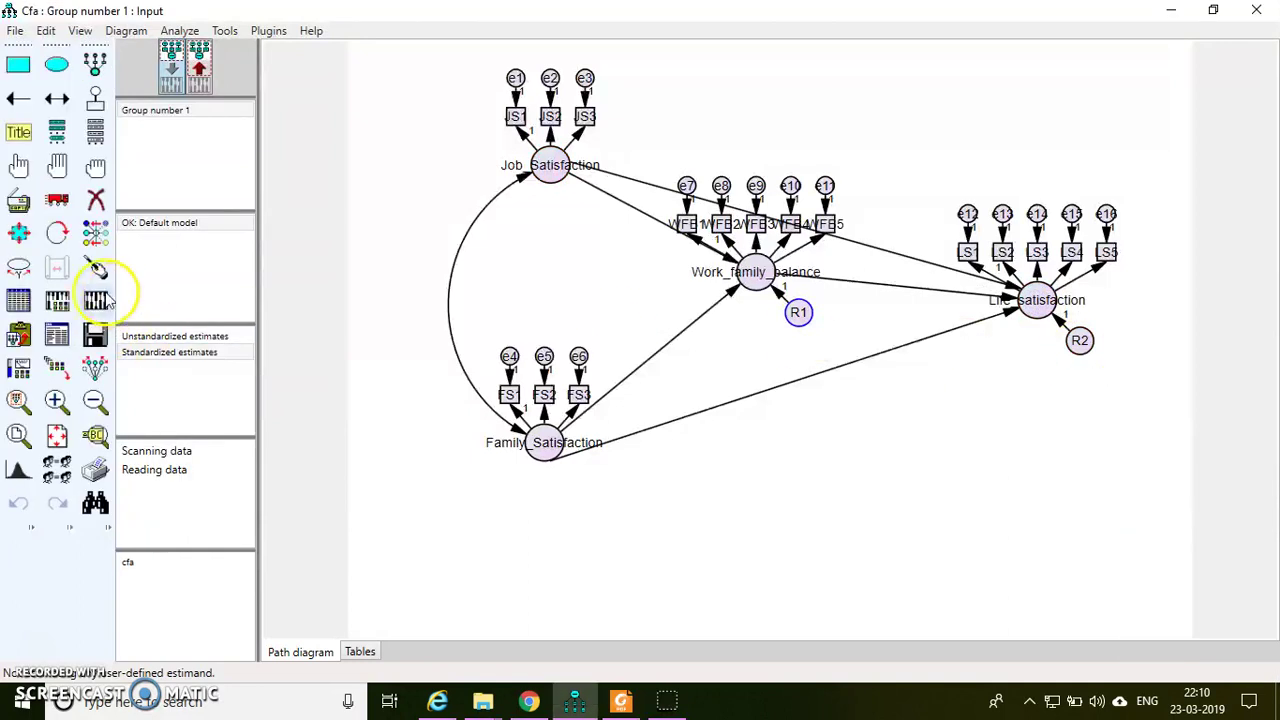
click(665, 700)
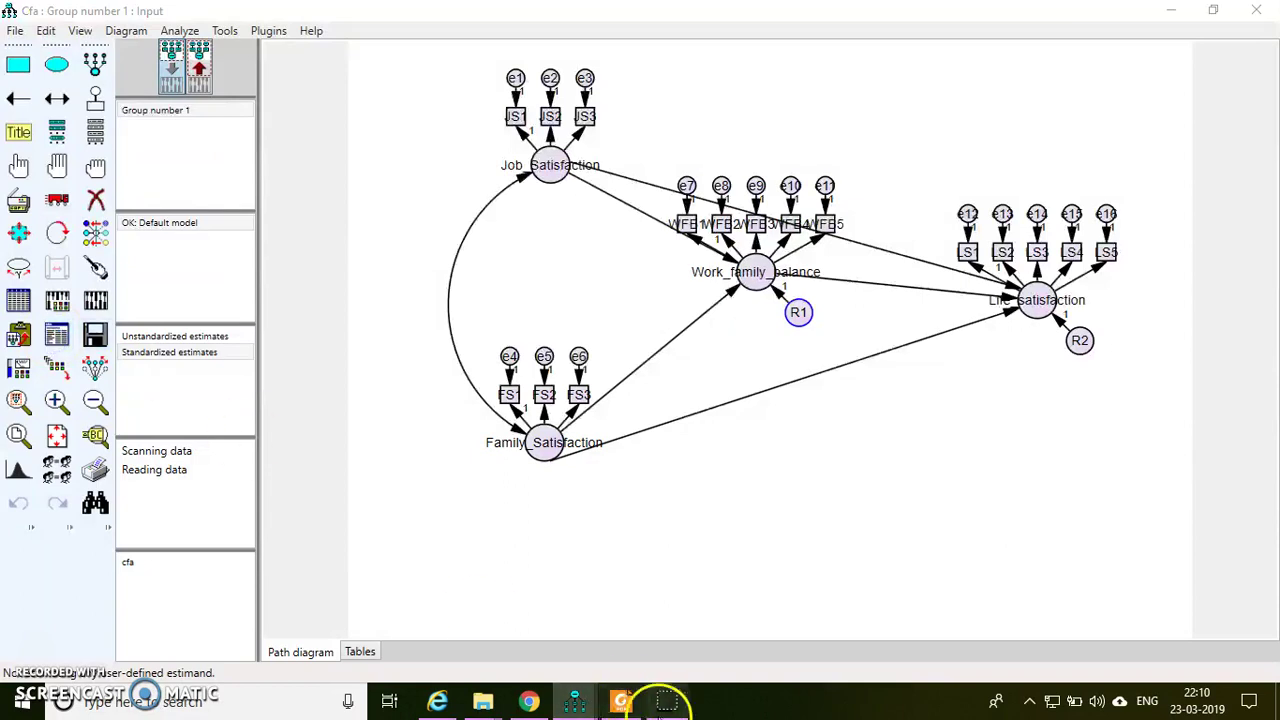
- Review the regression weights and model fit tables of the re-estimated model
click(575, 700)
click(655, 505)
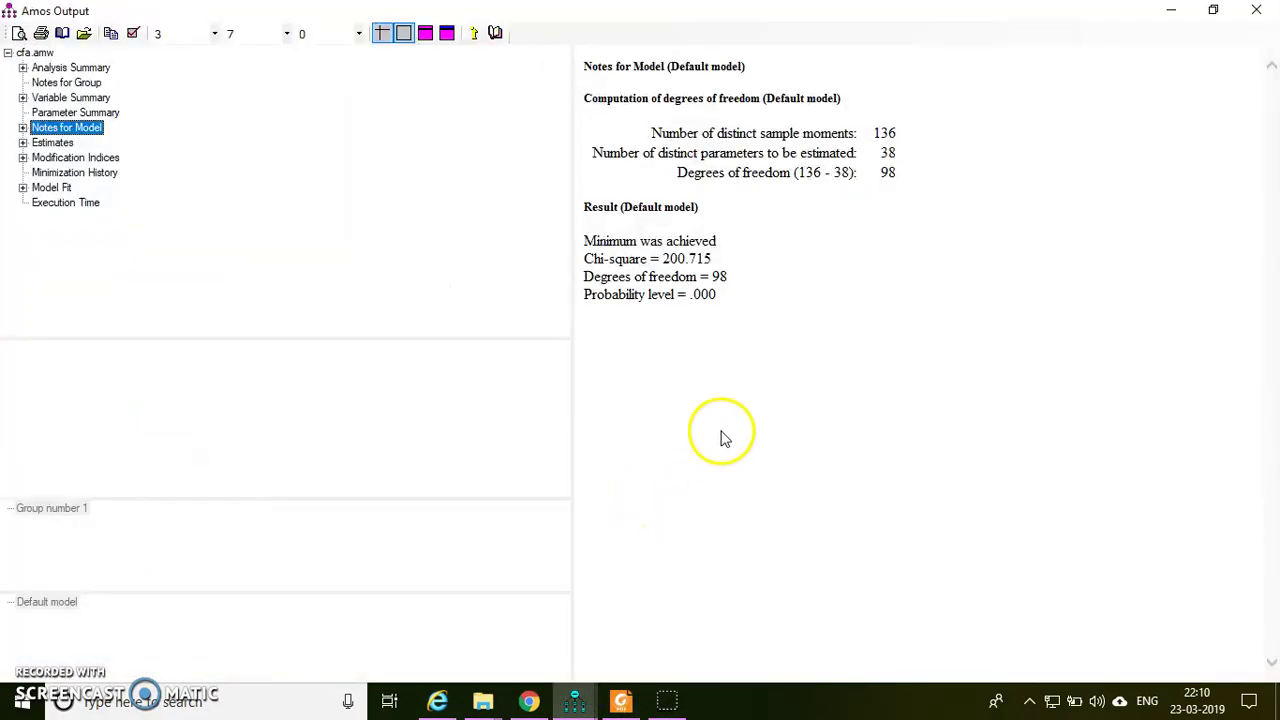
click(52, 142)
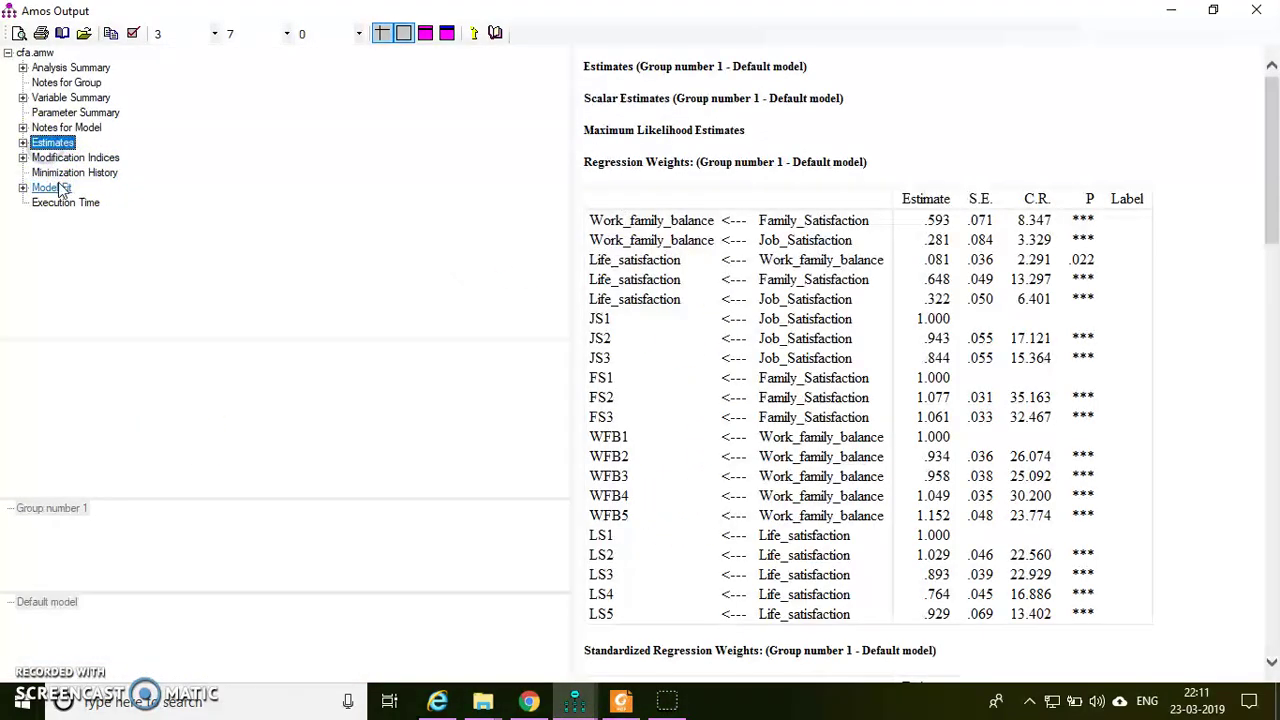
click(52, 187)
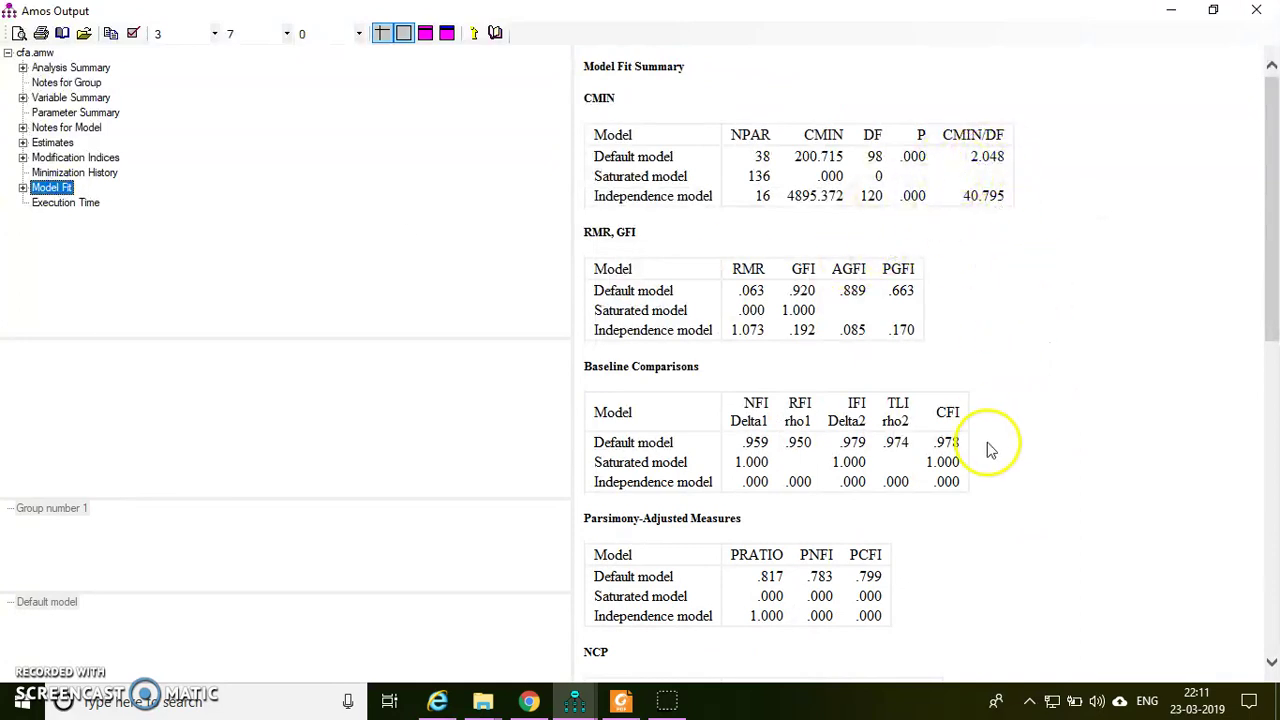
scroll(993, 440, down, 8)
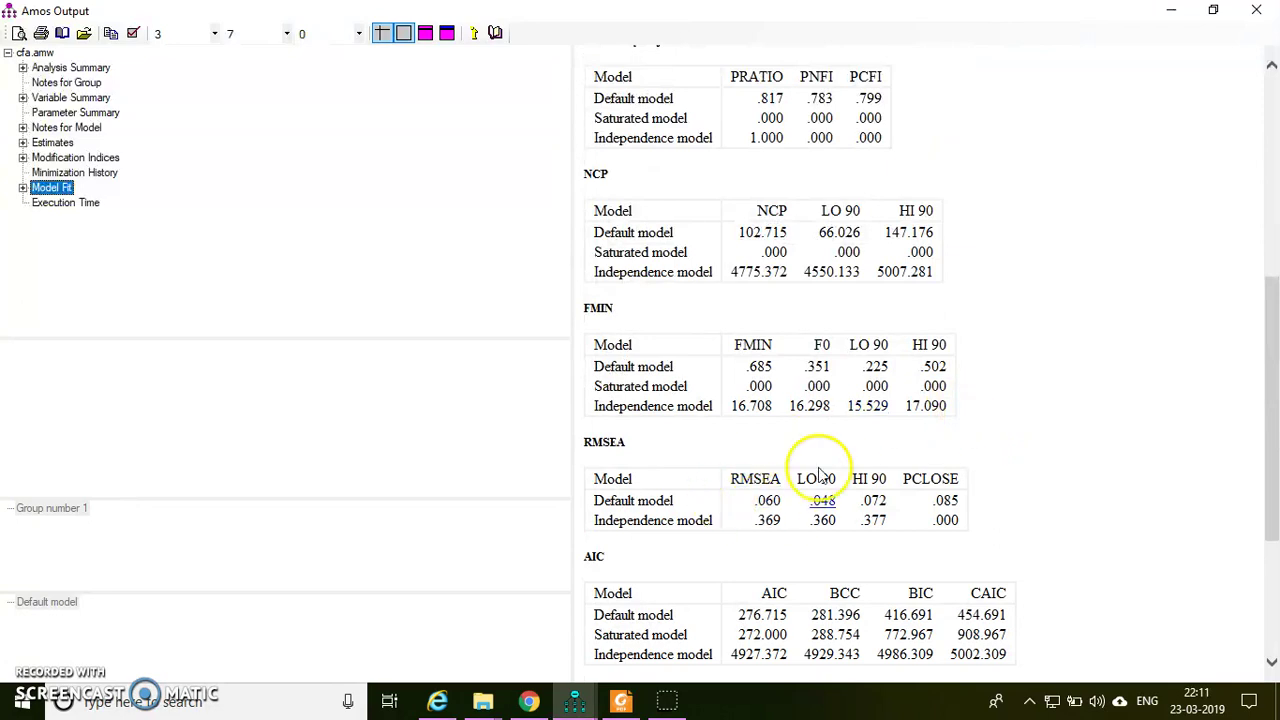
scroll(855, 405, up, 8)
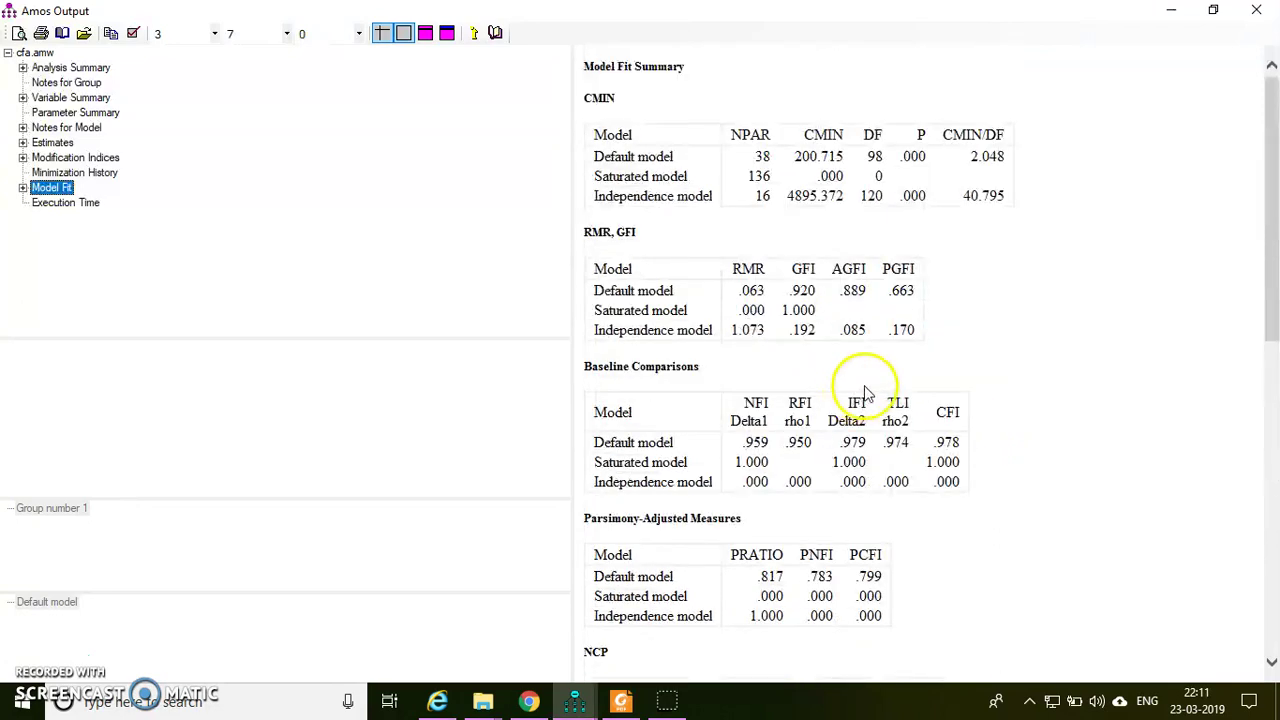
- Show Squared Multiple Correlations: Work_family_balance .336, Life_satisfaction .743
click(51, 145)
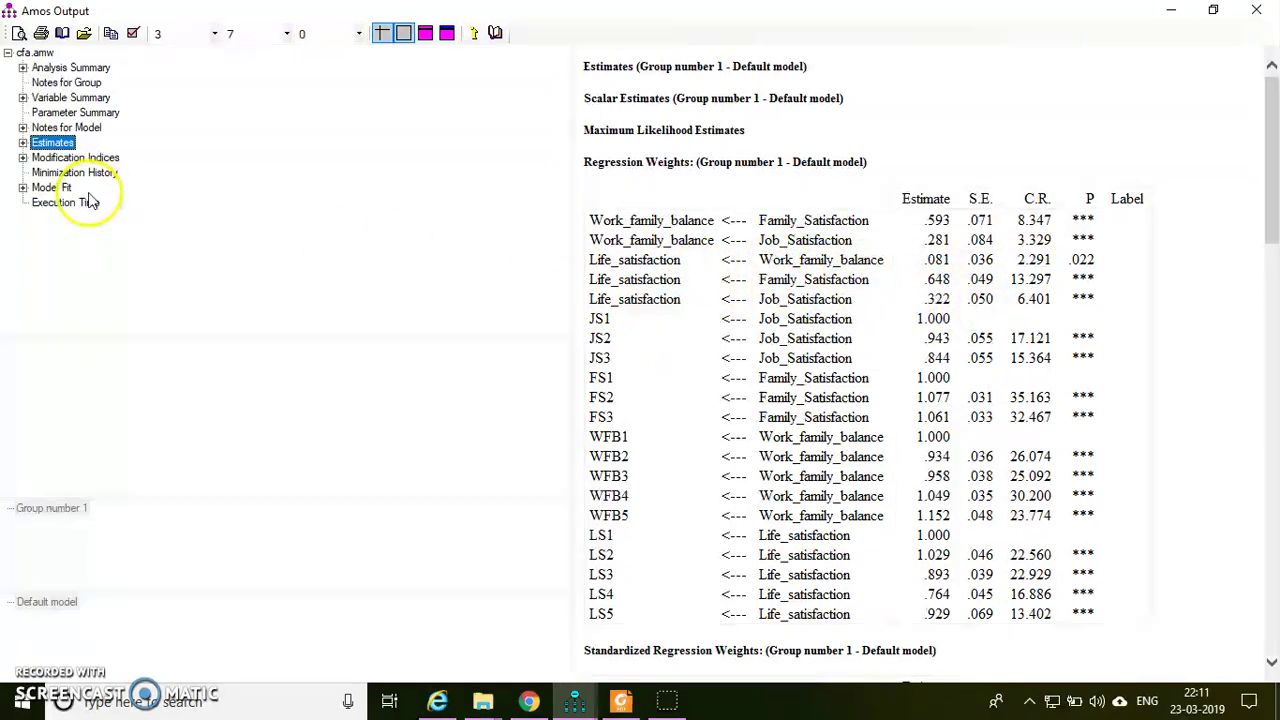
click(22, 143)
click(37, 157)
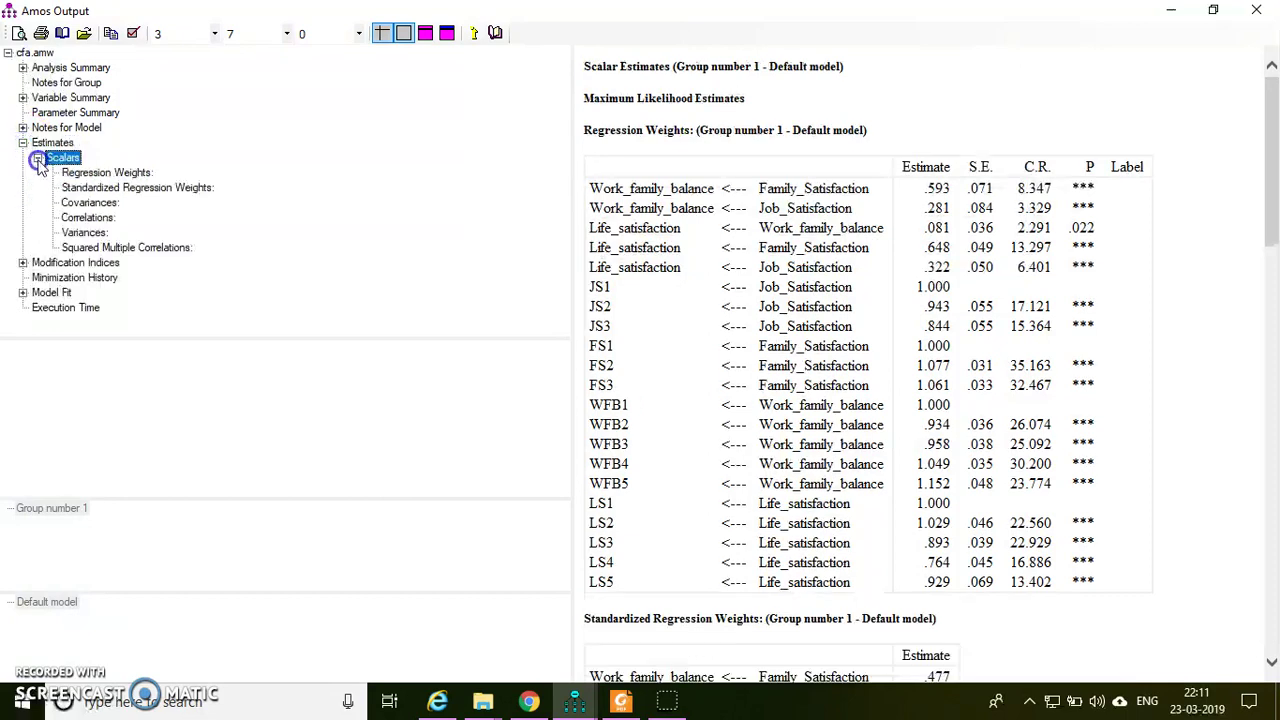
click(112, 247)
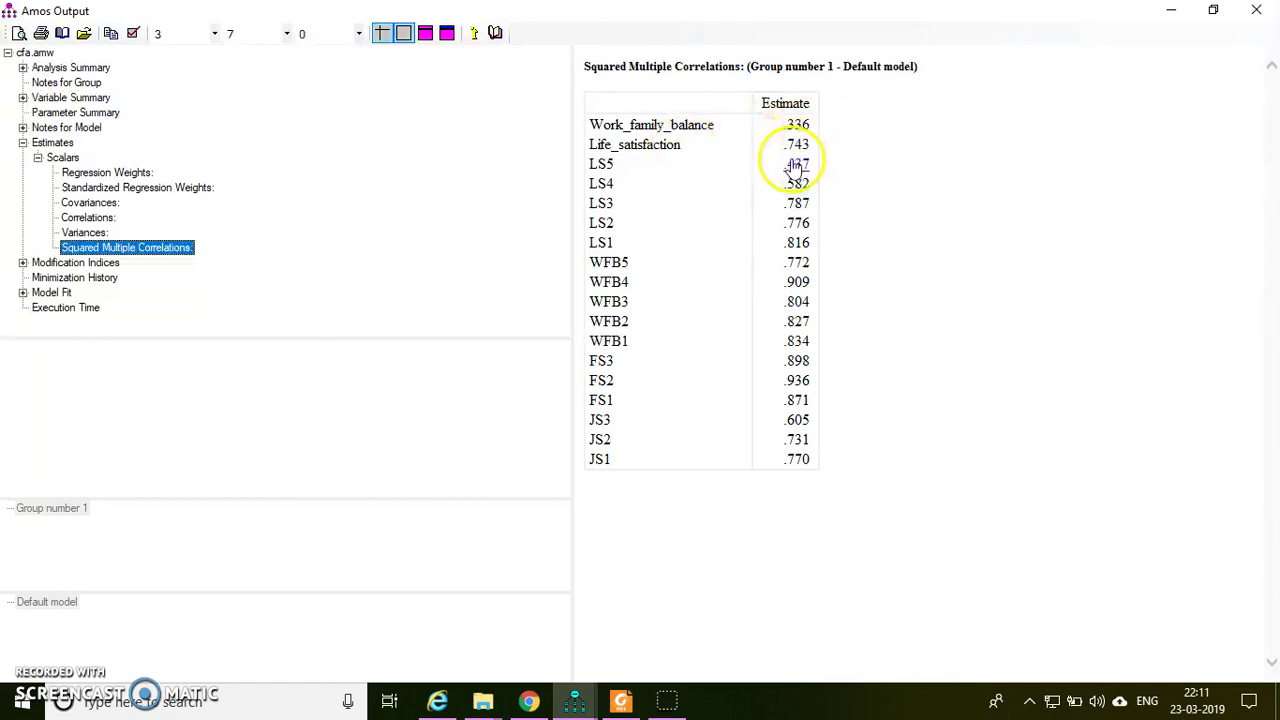
- Display standardized estimates on the diagram and list the dataset variables (WFB, JS, FS, LS)
click(1180, 14)
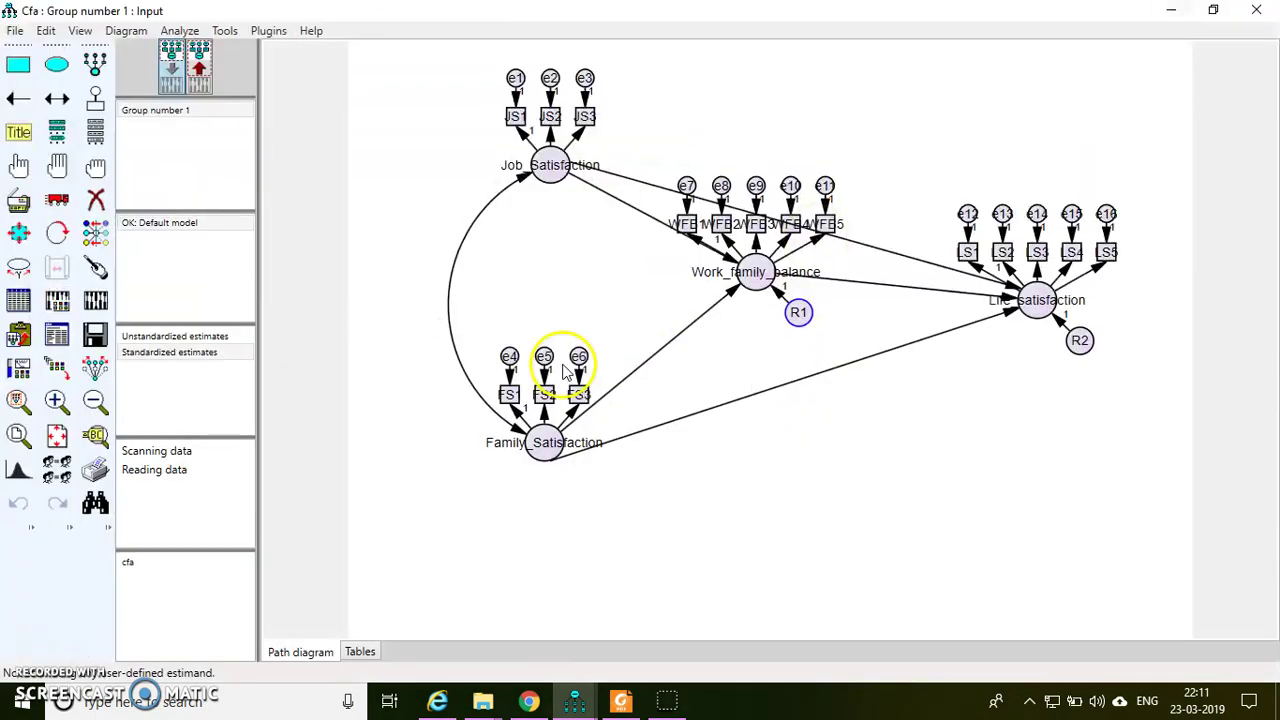
click(190, 355)
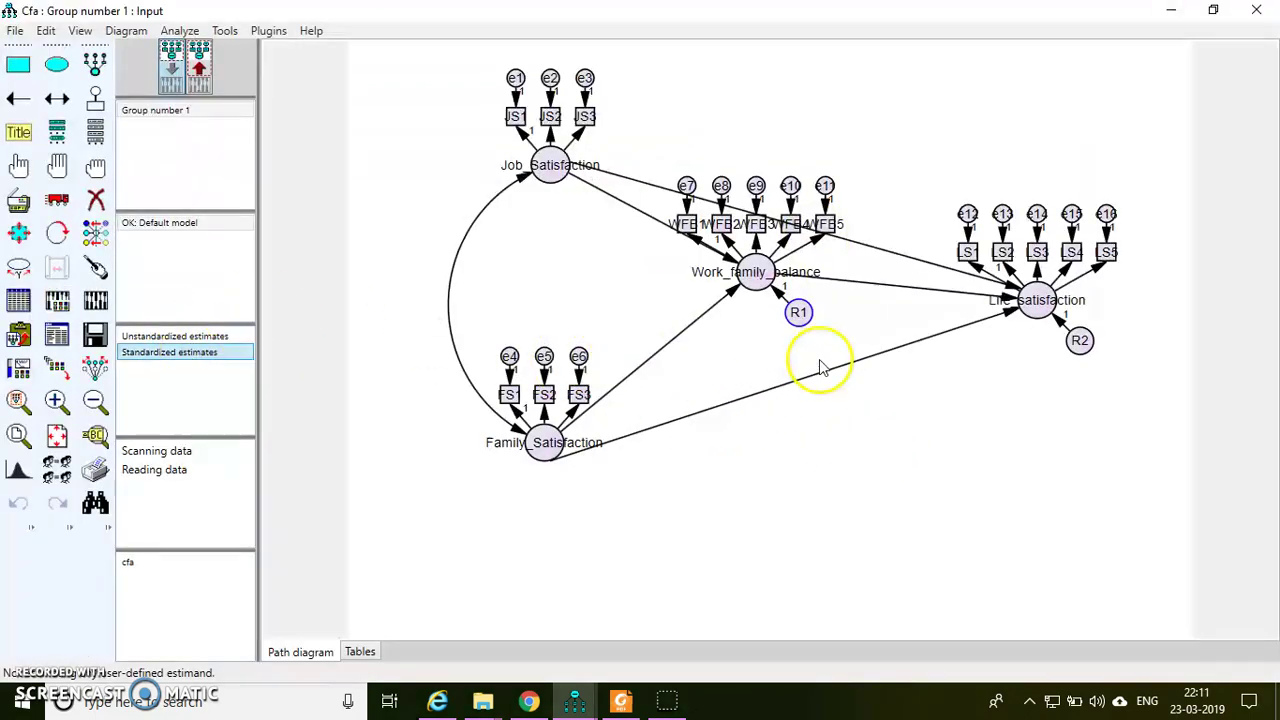
click(192, 84)
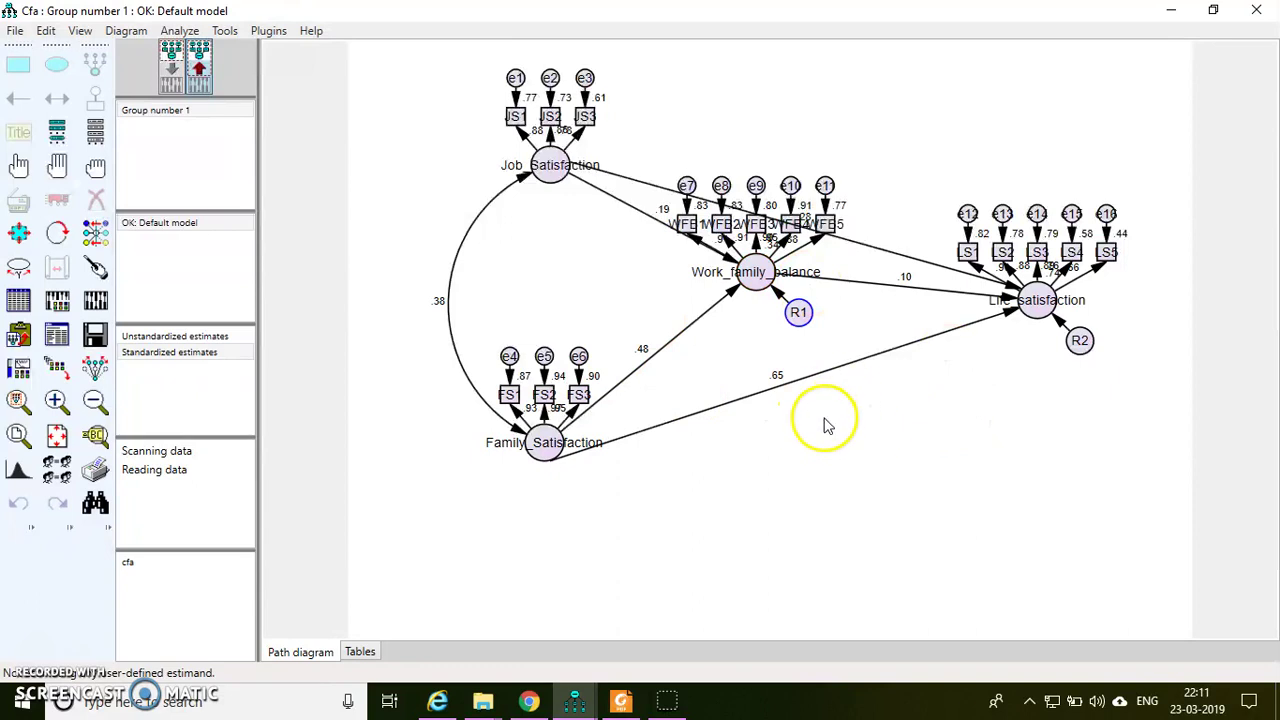
click(95, 131)
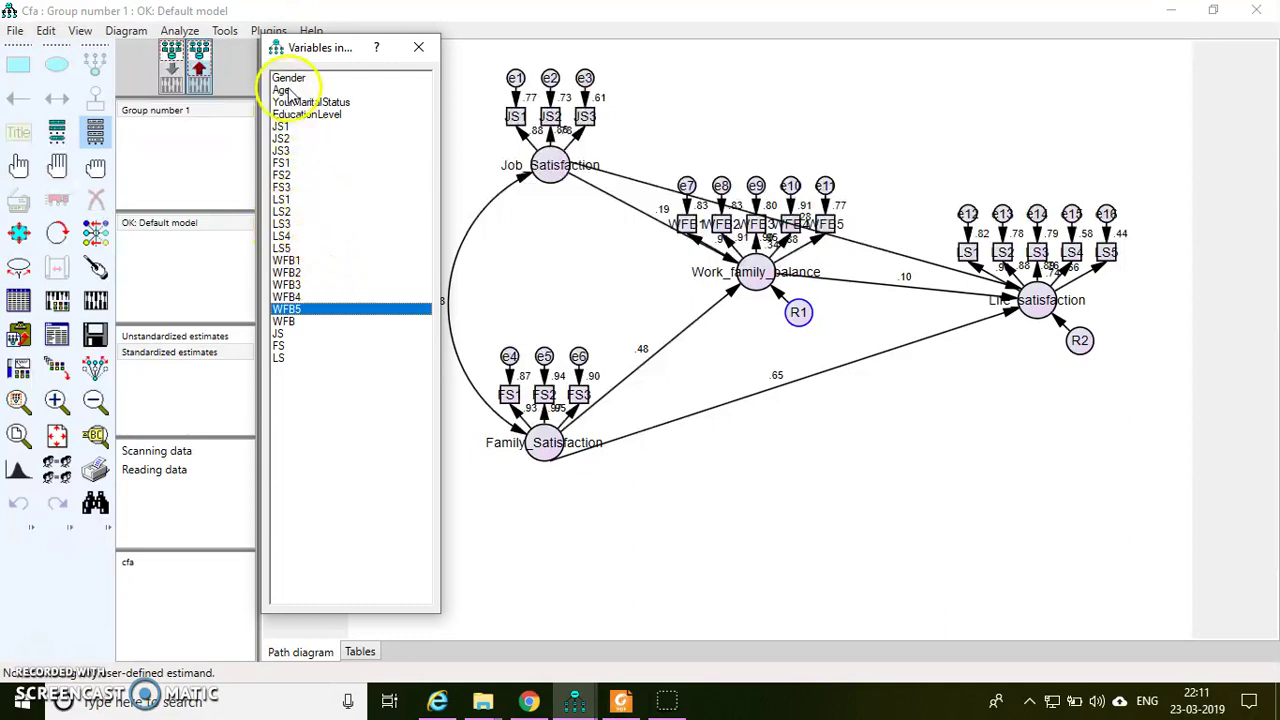
- In input view, place Gender and Age from the dataset variables below Family_Satisfaction
click(300, 357)
click(330, 187)
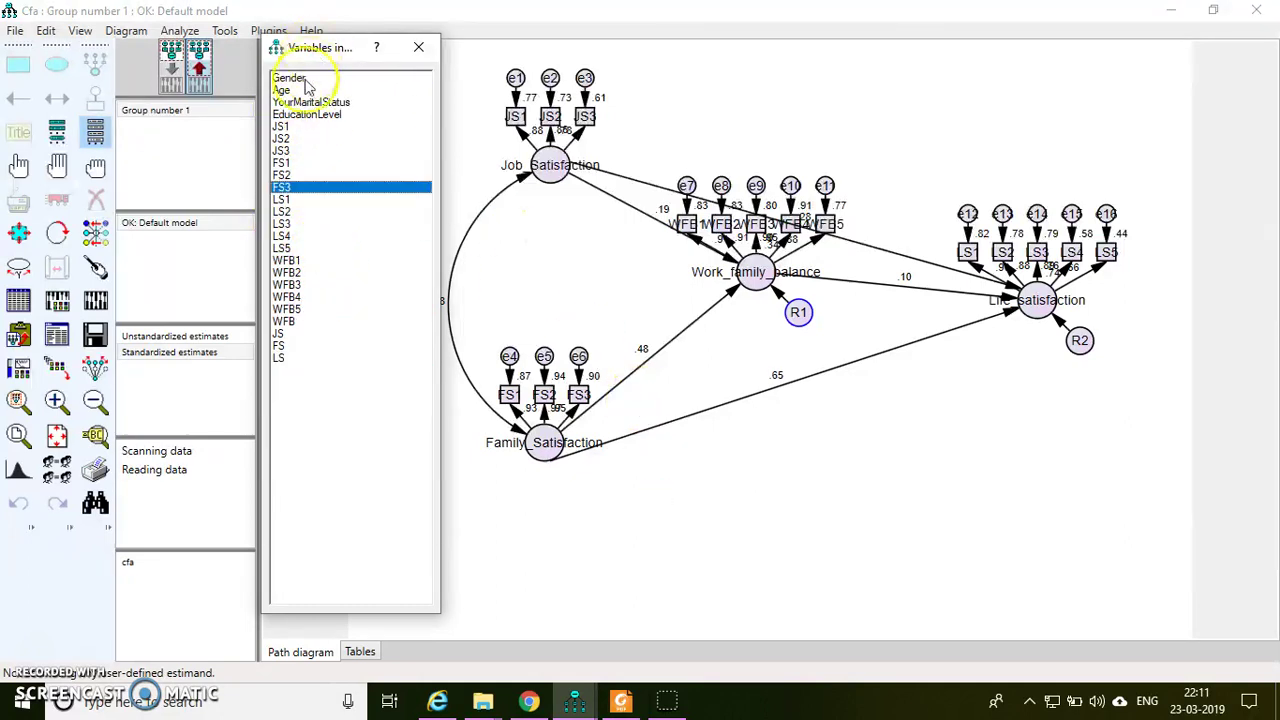
click(172, 68)
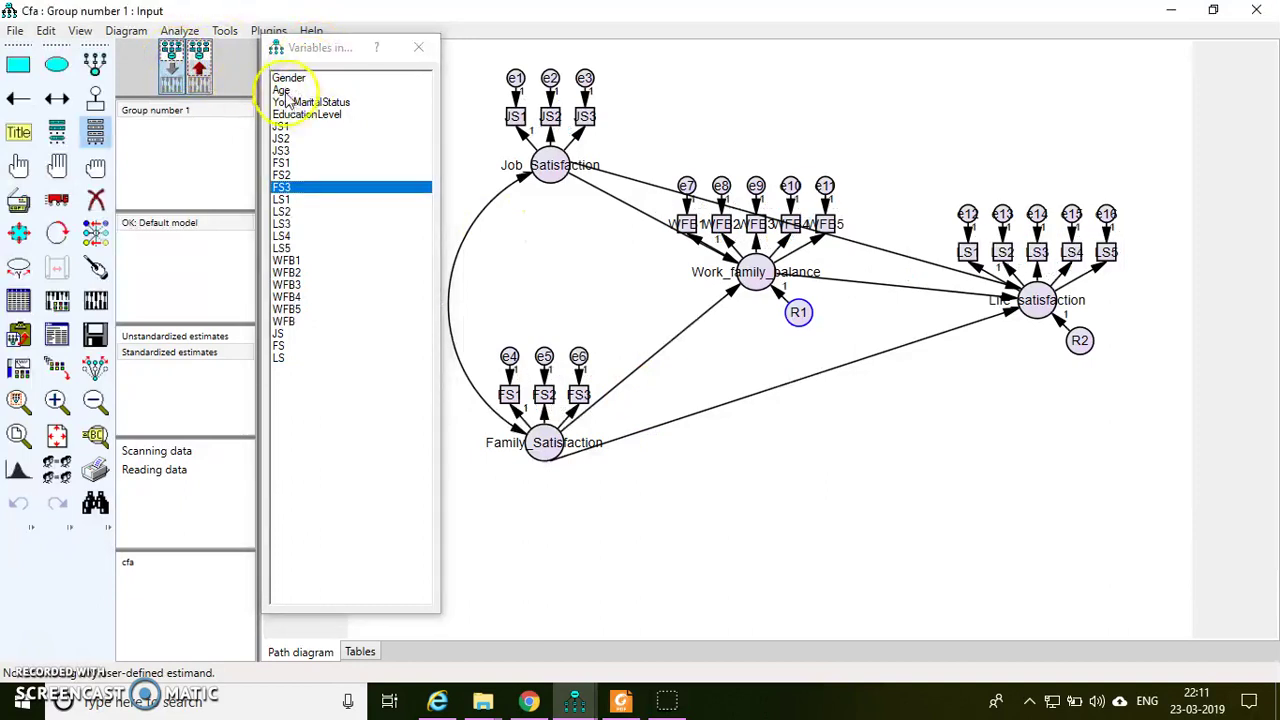
drag(287, 82, 529, 296)
drag(651, 515, 651, 515)
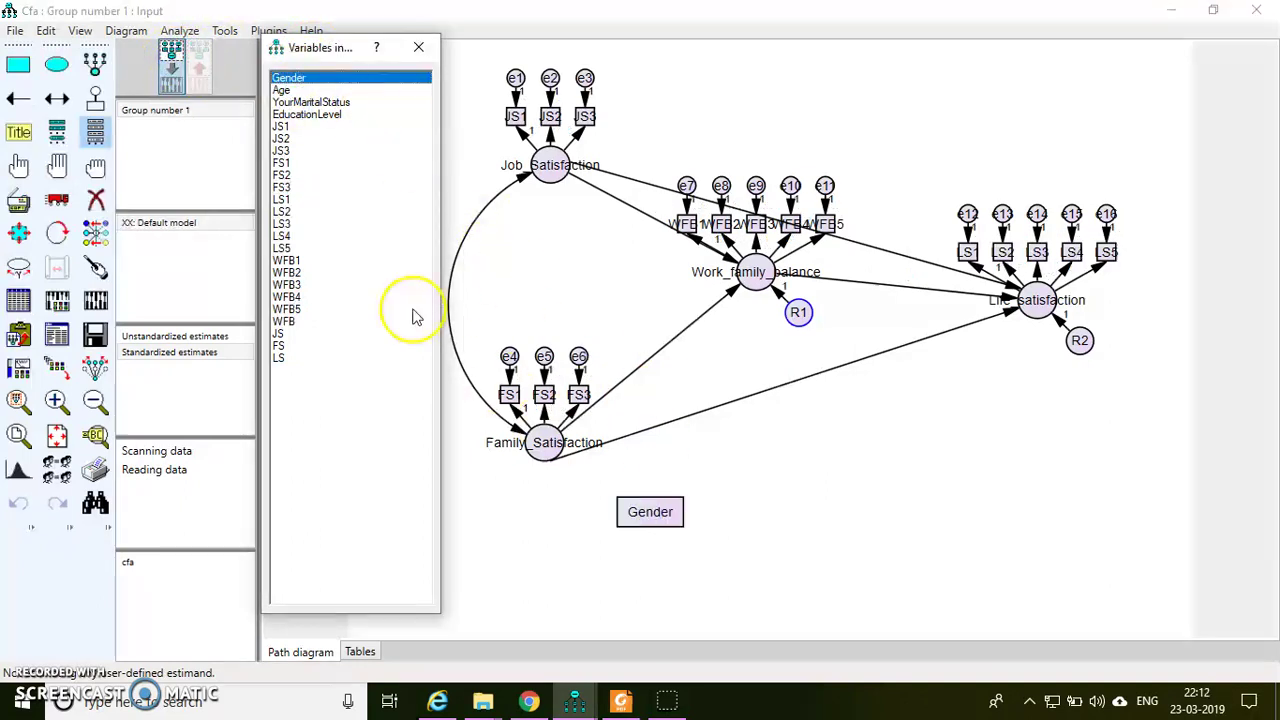
drag(282, 91, 692, 448)
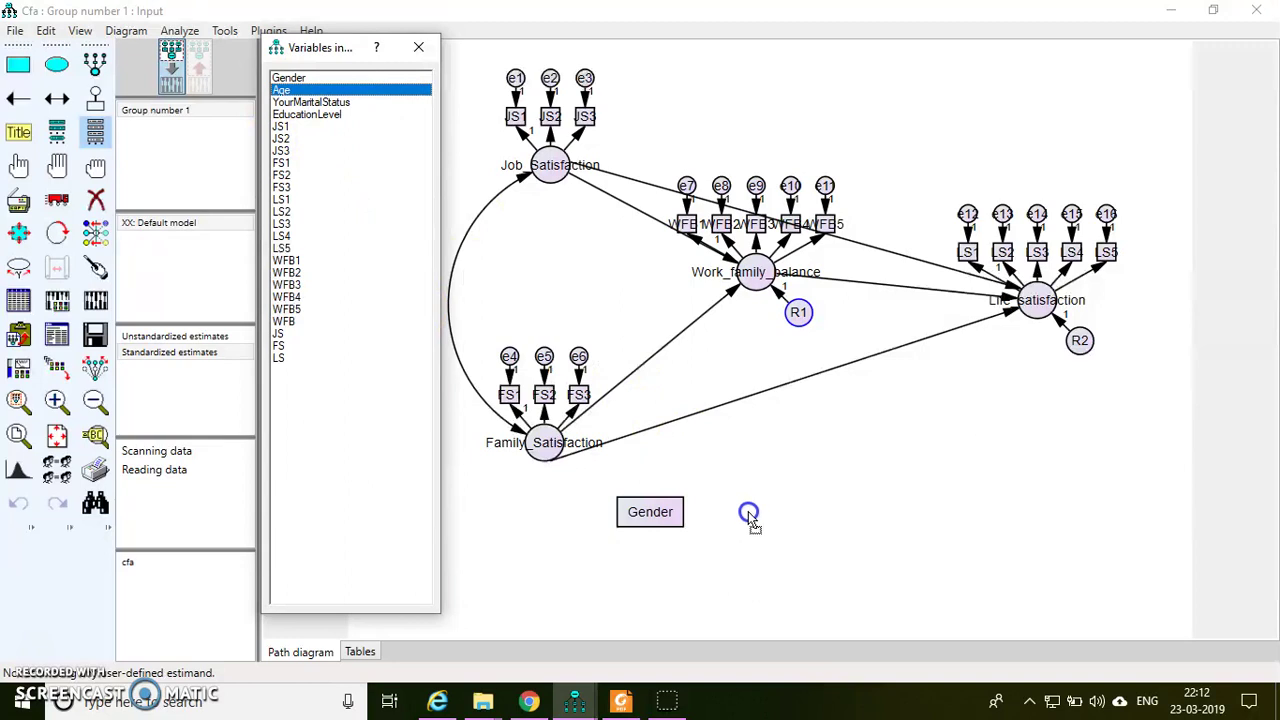
drag(752, 520, 752, 520)
click(419, 48)
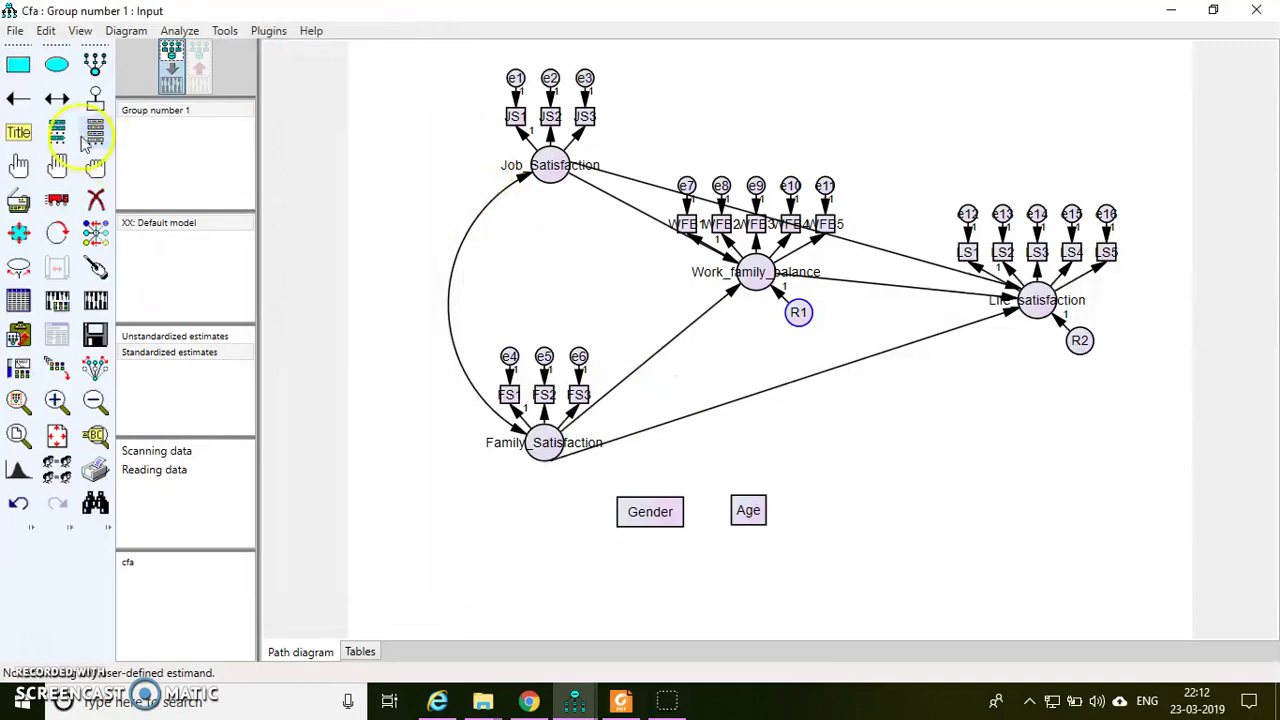
- Draw covariances from Gender and Age to Job_Satisfaction and Family_Satisfaction
click(57, 98)
drag(649, 514, 551, 449)
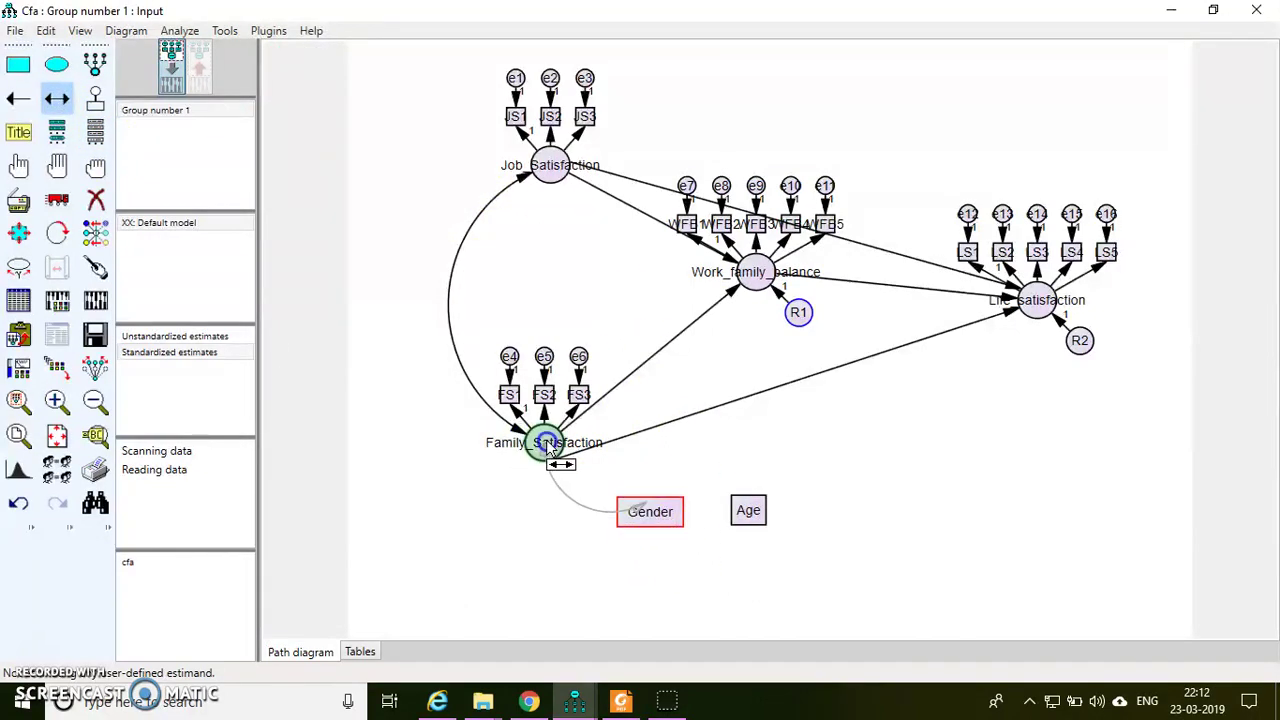
mouse_move(634, 514)
mouse_down()
mouse_move(552, 250)
mouse_move(552, 166)
mouse_up()
drag(752, 515, 508, 178)
- Add regression paths from Age and Gender to Life_satisfaction
click(18, 97)
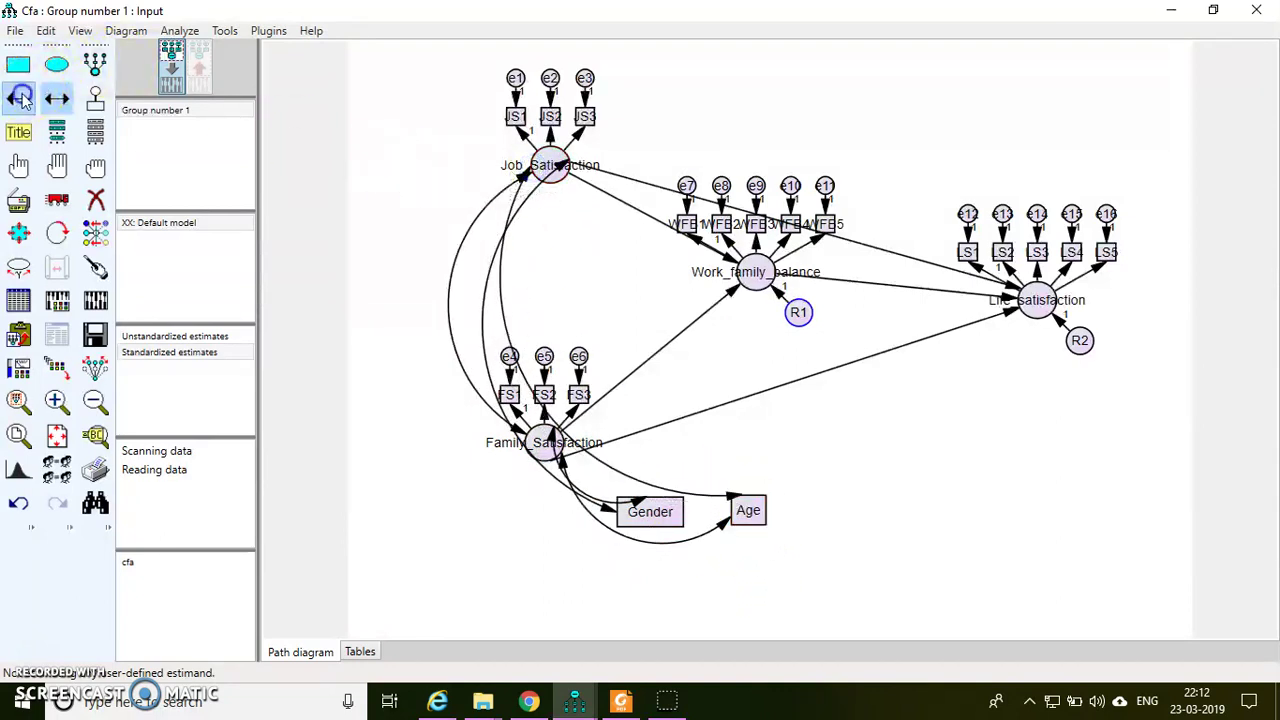
drag(757, 514, 1038, 308)
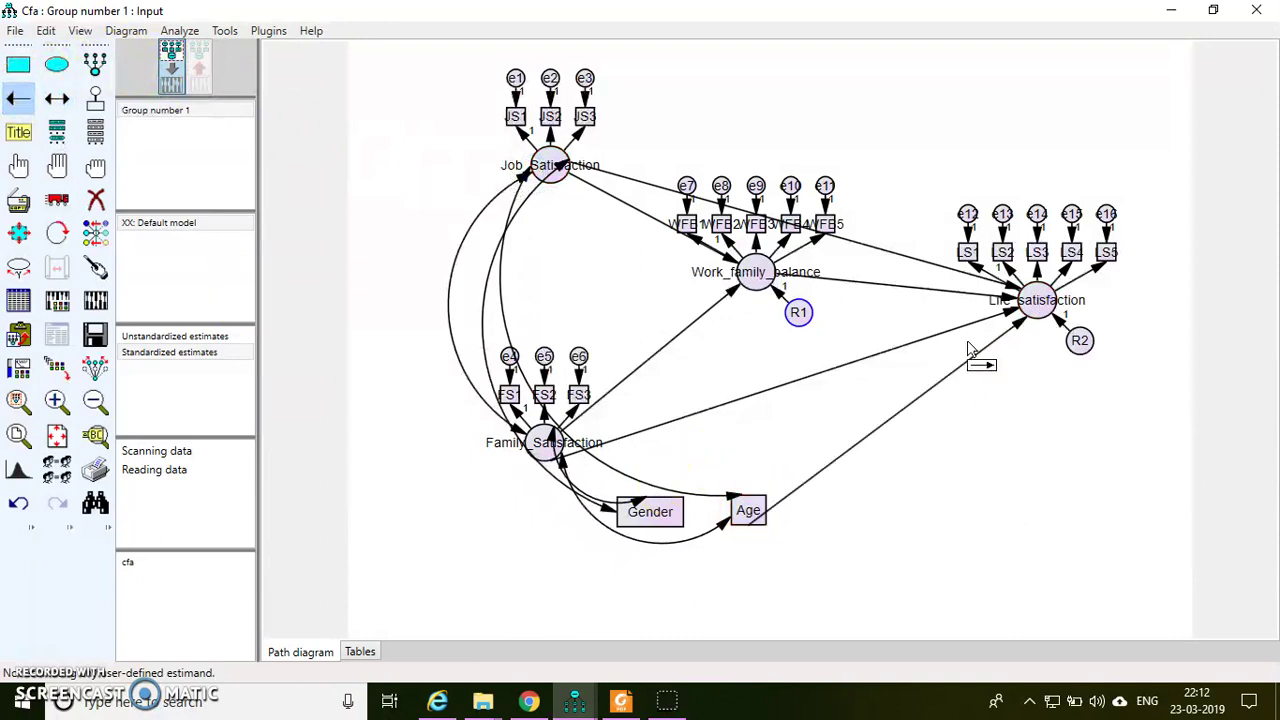
drag(650, 511, 1035, 305)
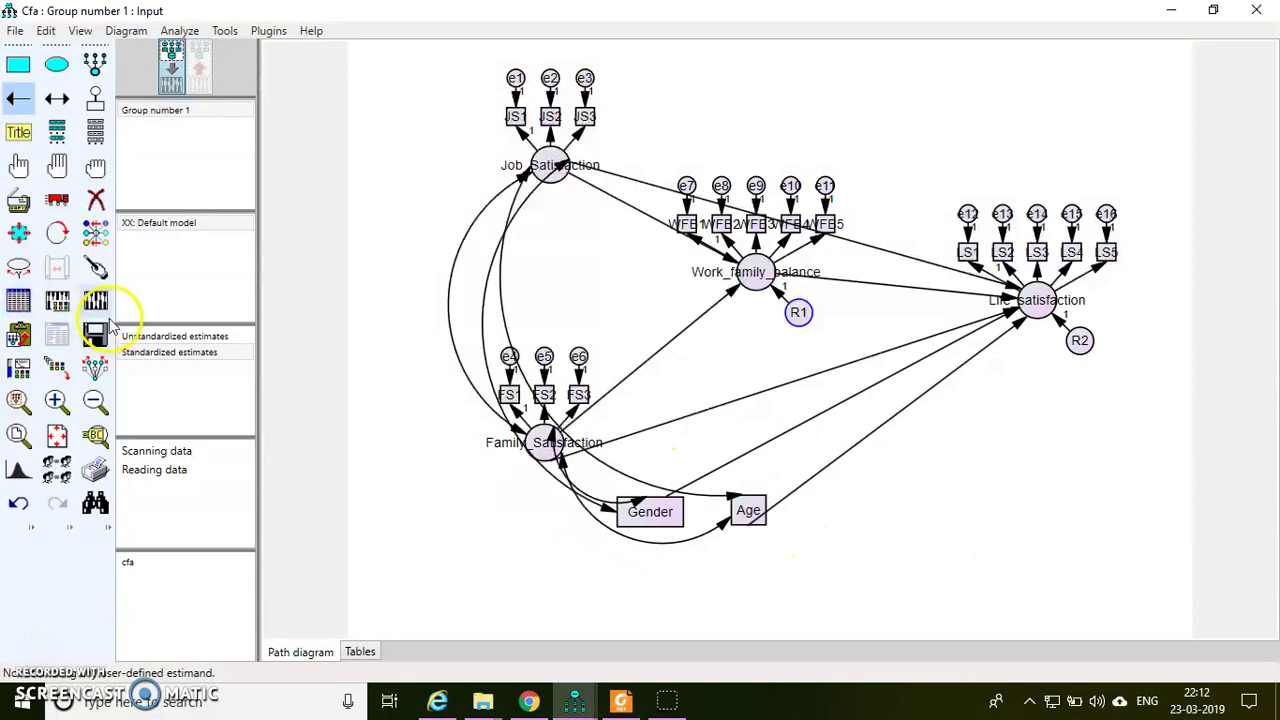
- Cancel the first estimation attempt and add a covariance between Gender and Age
click(100, 310)
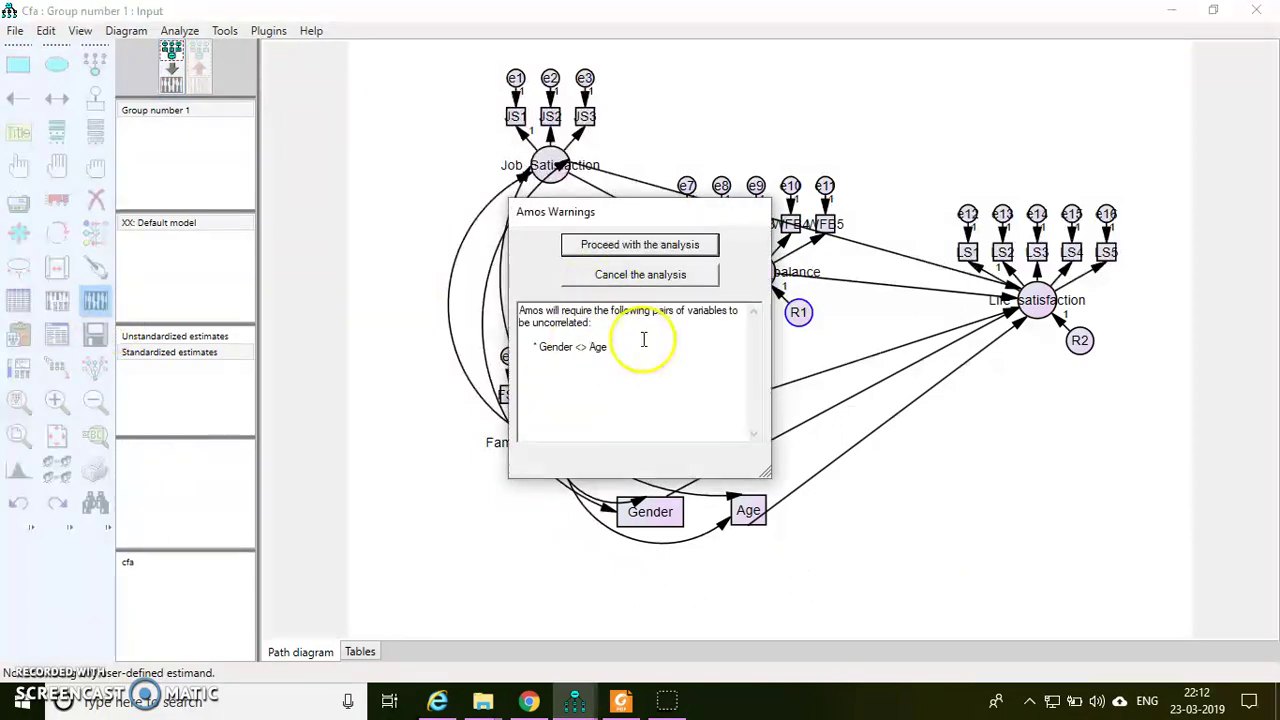
click(704, 275)
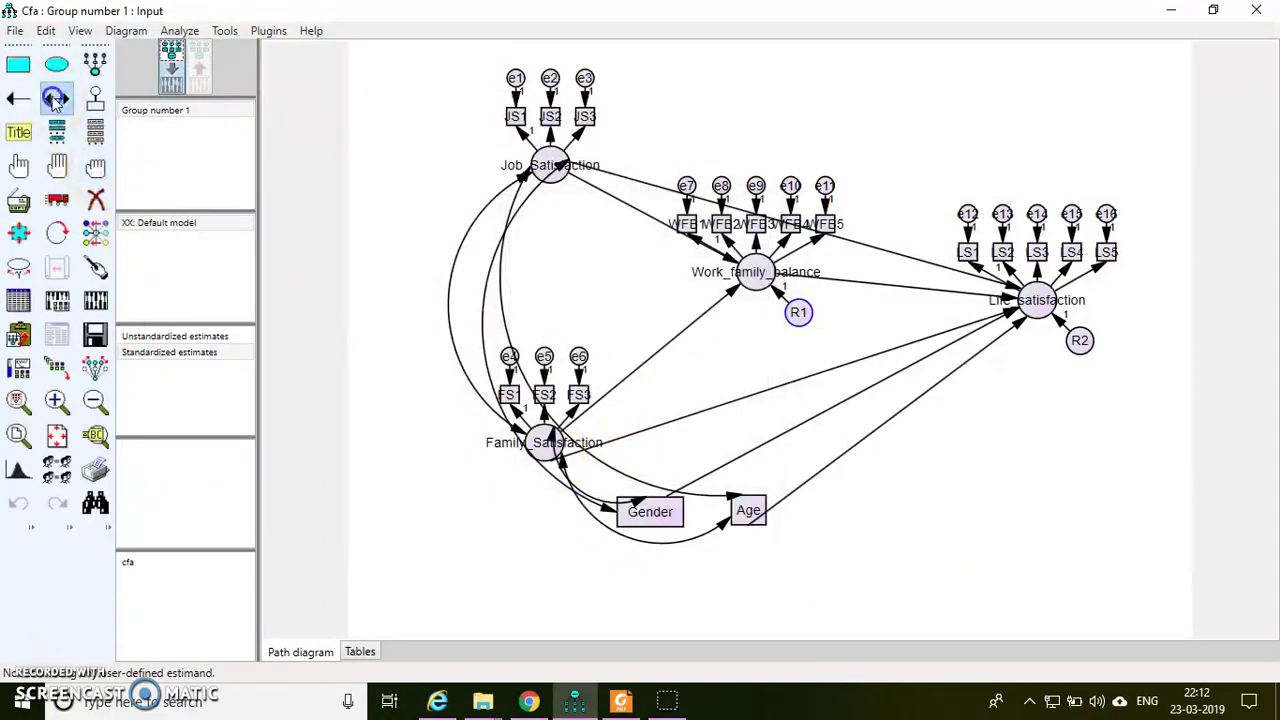
click(55, 98)
drag(749, 512, 650, 515)
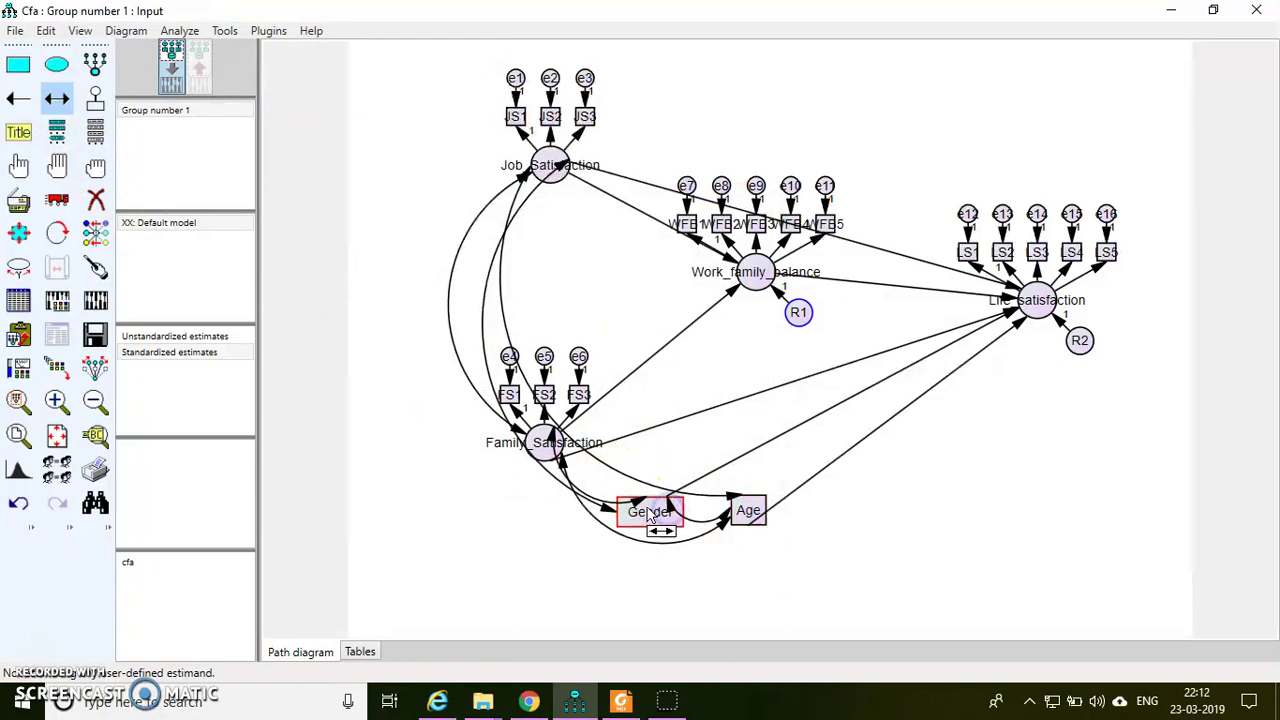
- After the missing-data error, enable 'Estimate means and intercepts' in Analysis Properties and re-estimate
click(96, 300)
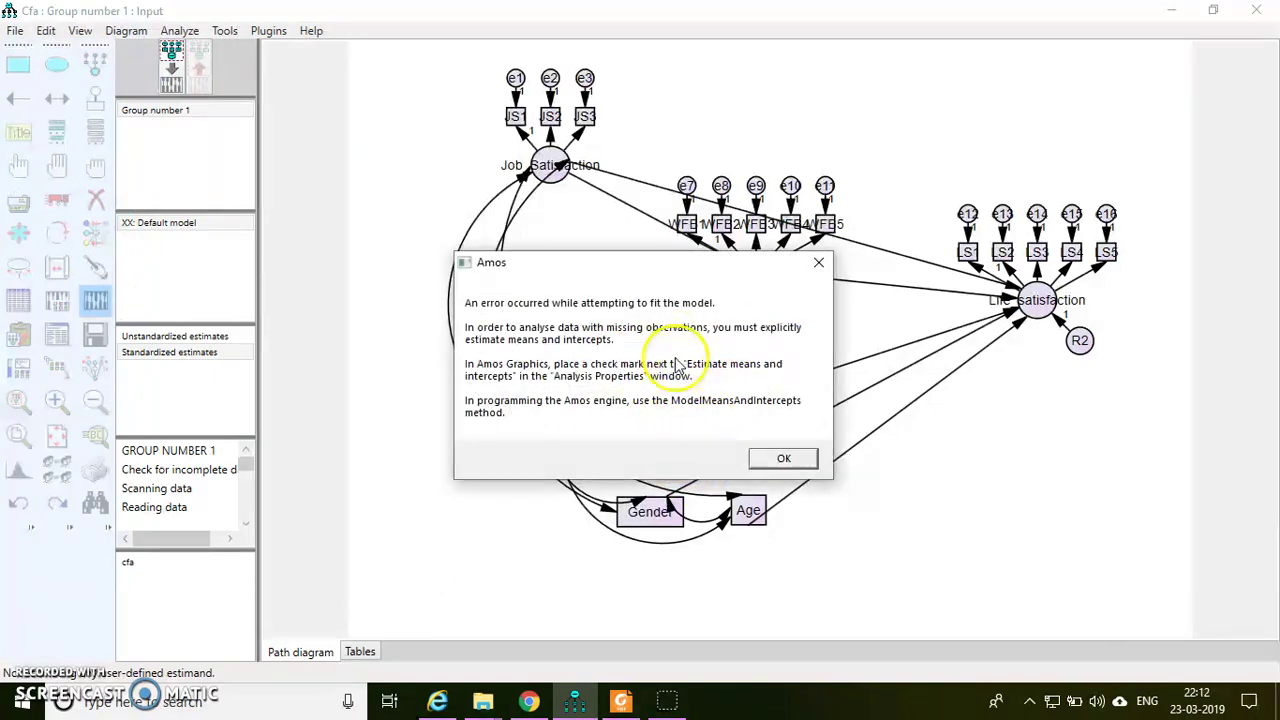
click(780, 461)
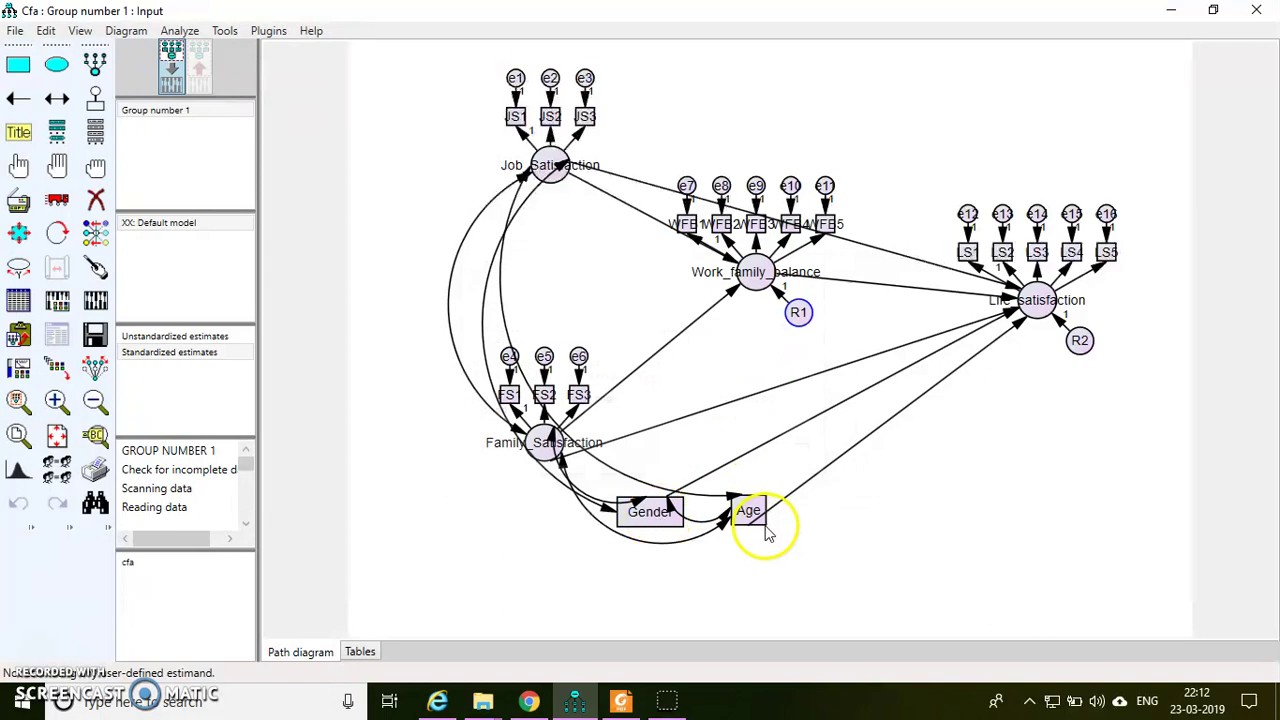
click(60, 303)
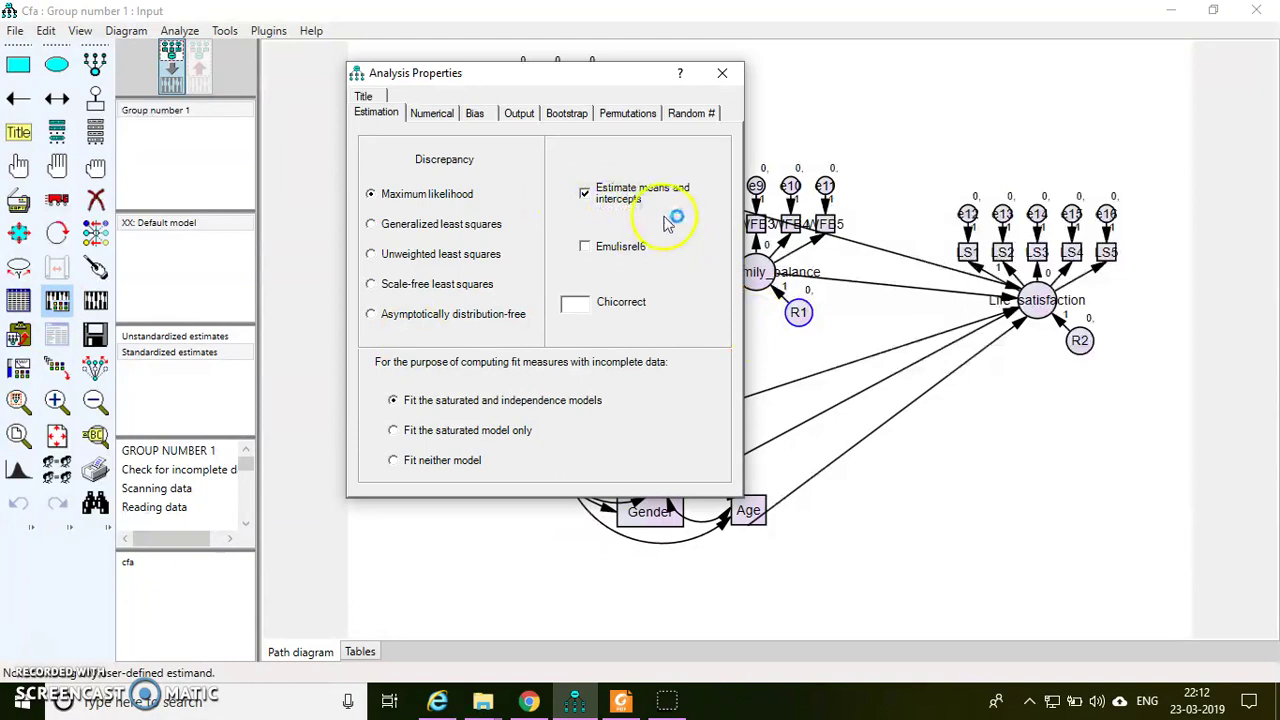
click(722, 73)
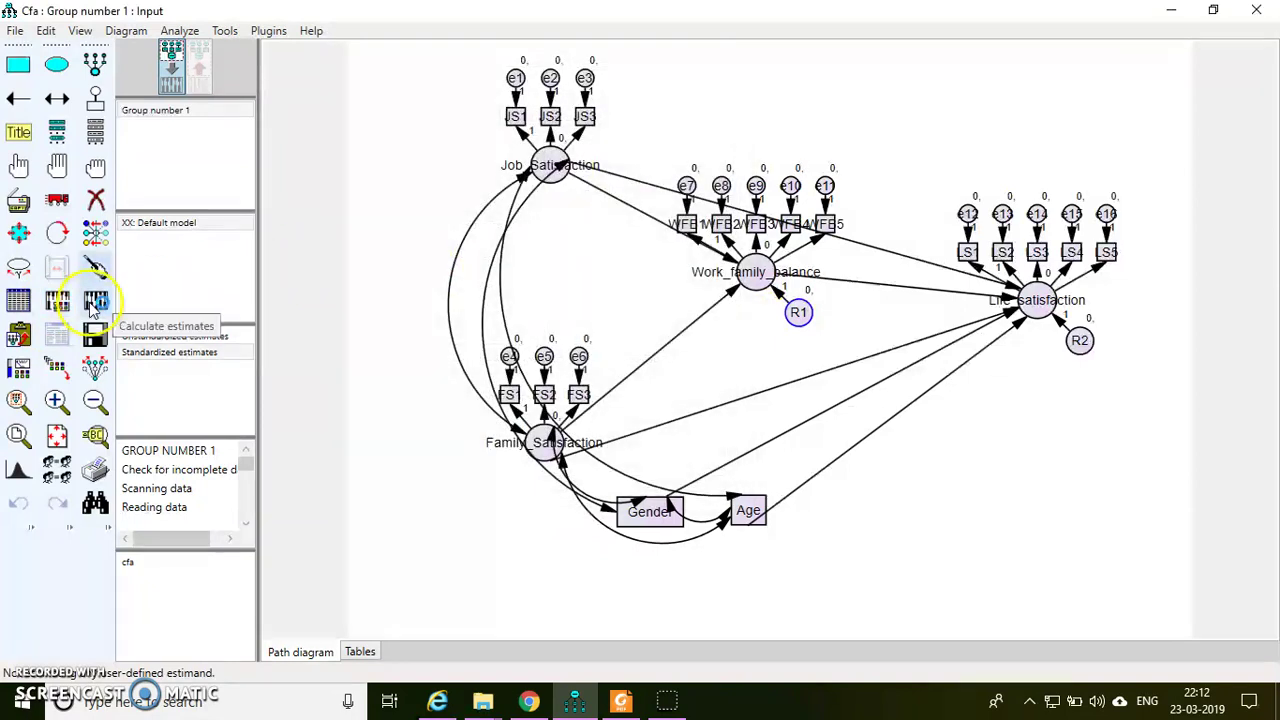
click(92, 304)
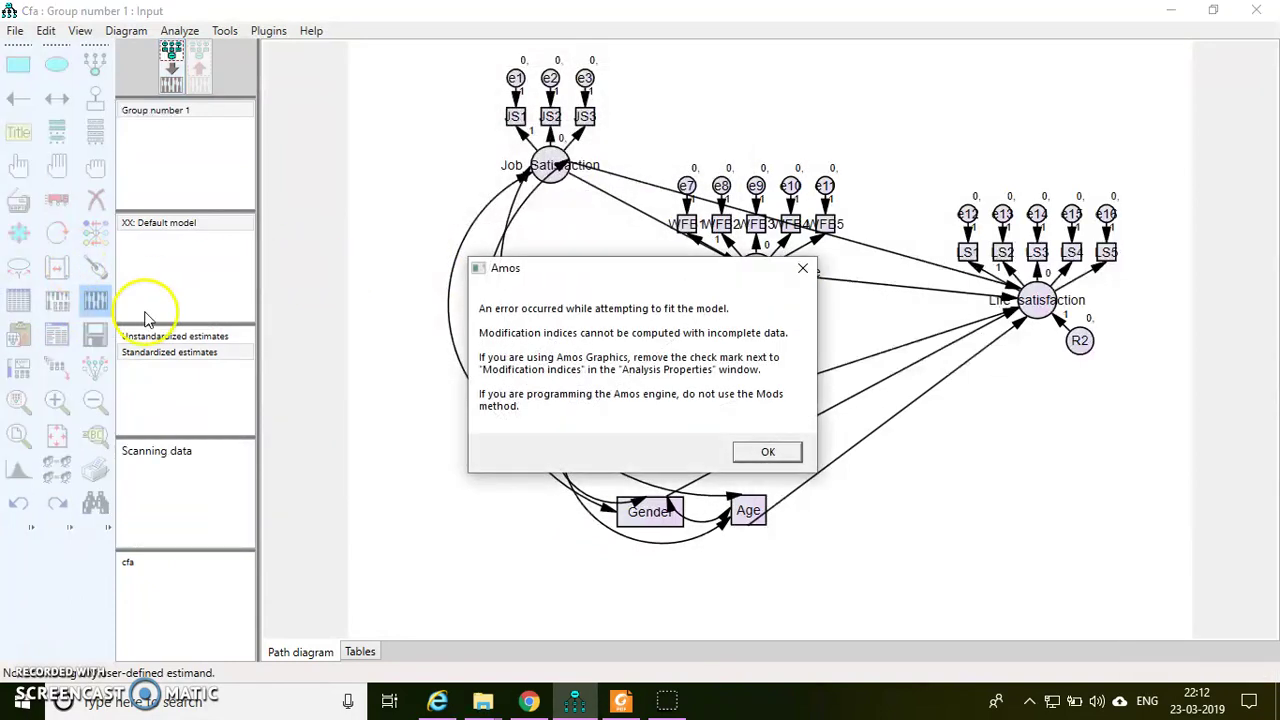
- Dismiss the modification indices error, erase Age with its paths, and estimate the model
click(767, 454)
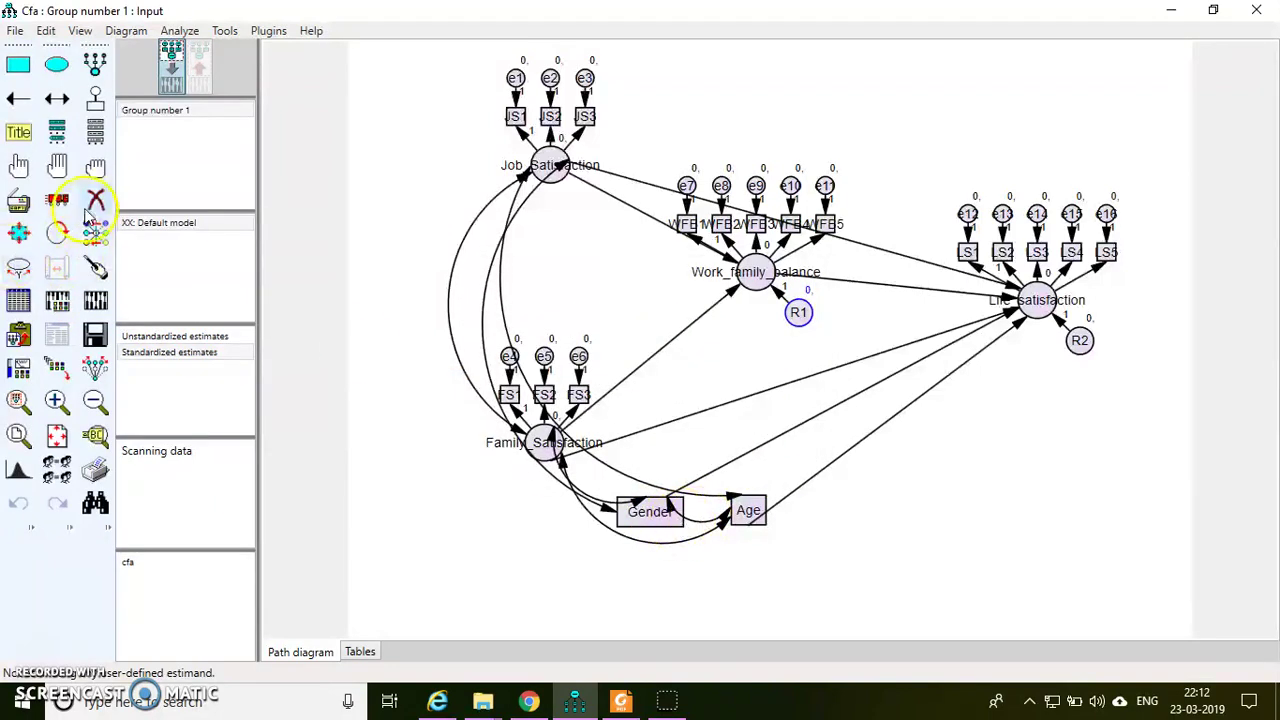
click(752, 510)
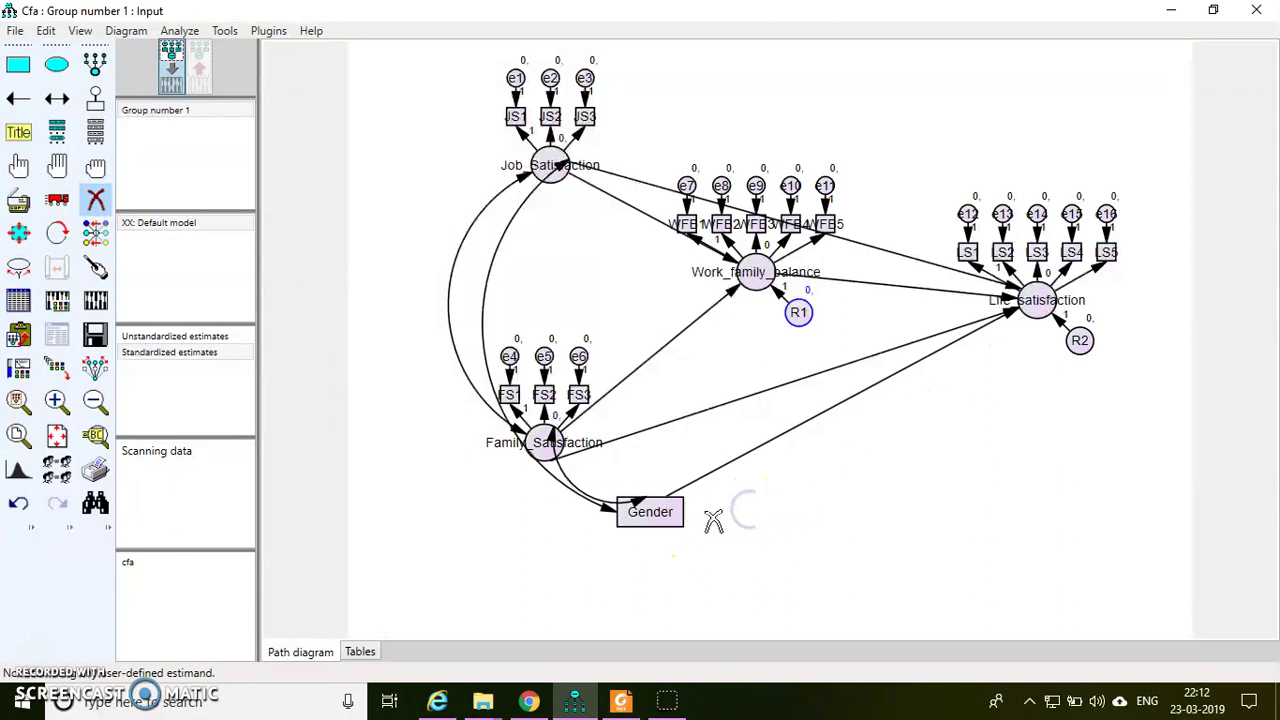
click(96, 300)
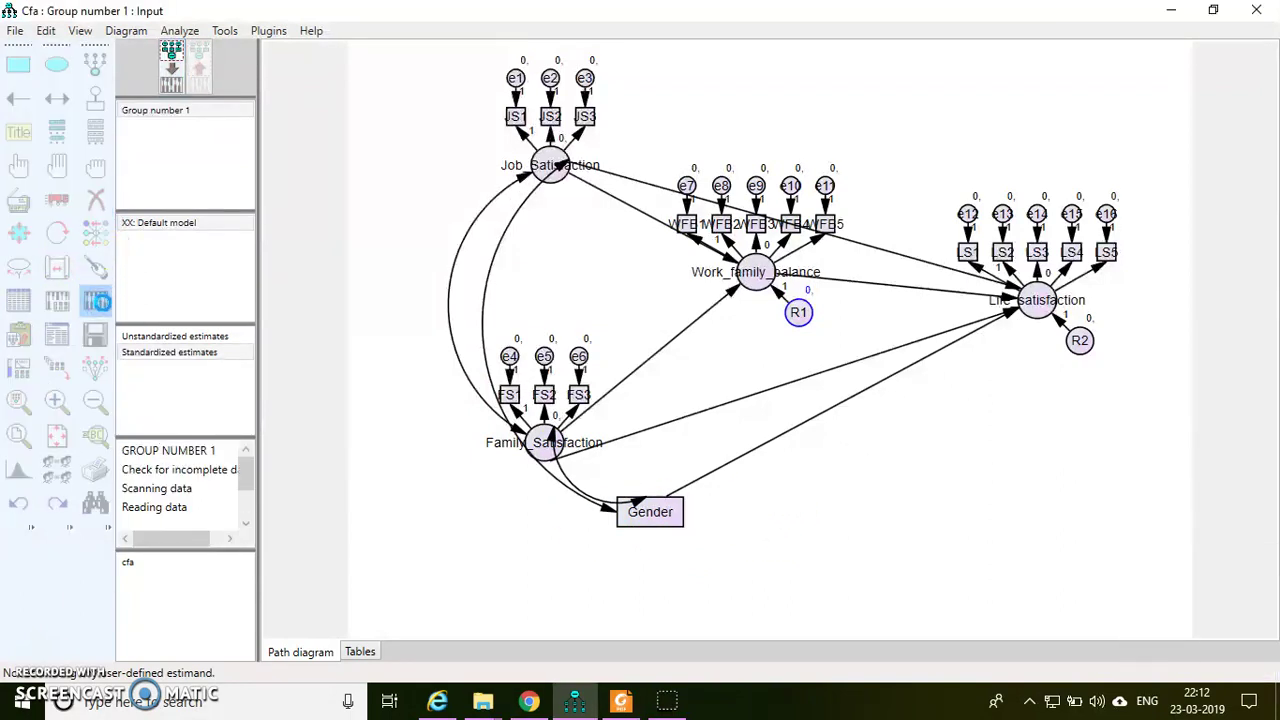
- Show the estimates on the path diagram and bring up the Amos text output
click(198, 70)
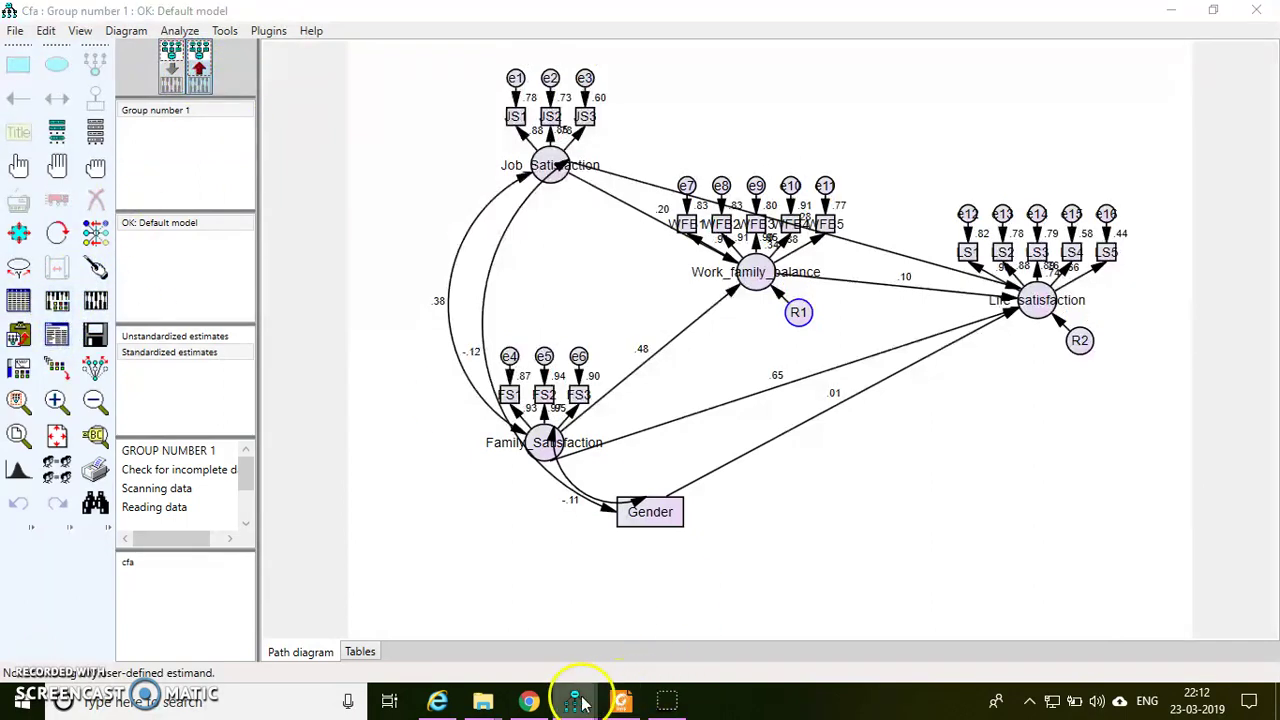
mouse_move(575, 700)
click(694, 606)
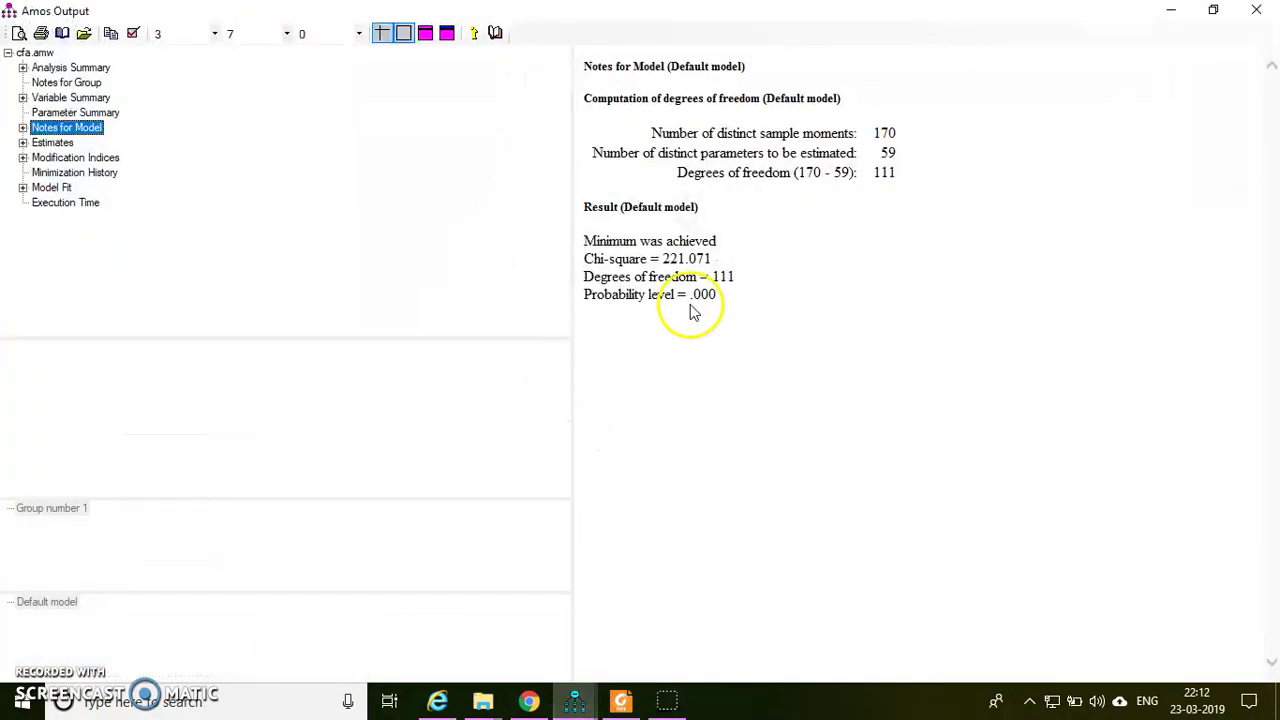
- Review Model Fit and the regression weight Estimates, then minimize Amos Output
click(60, 188)
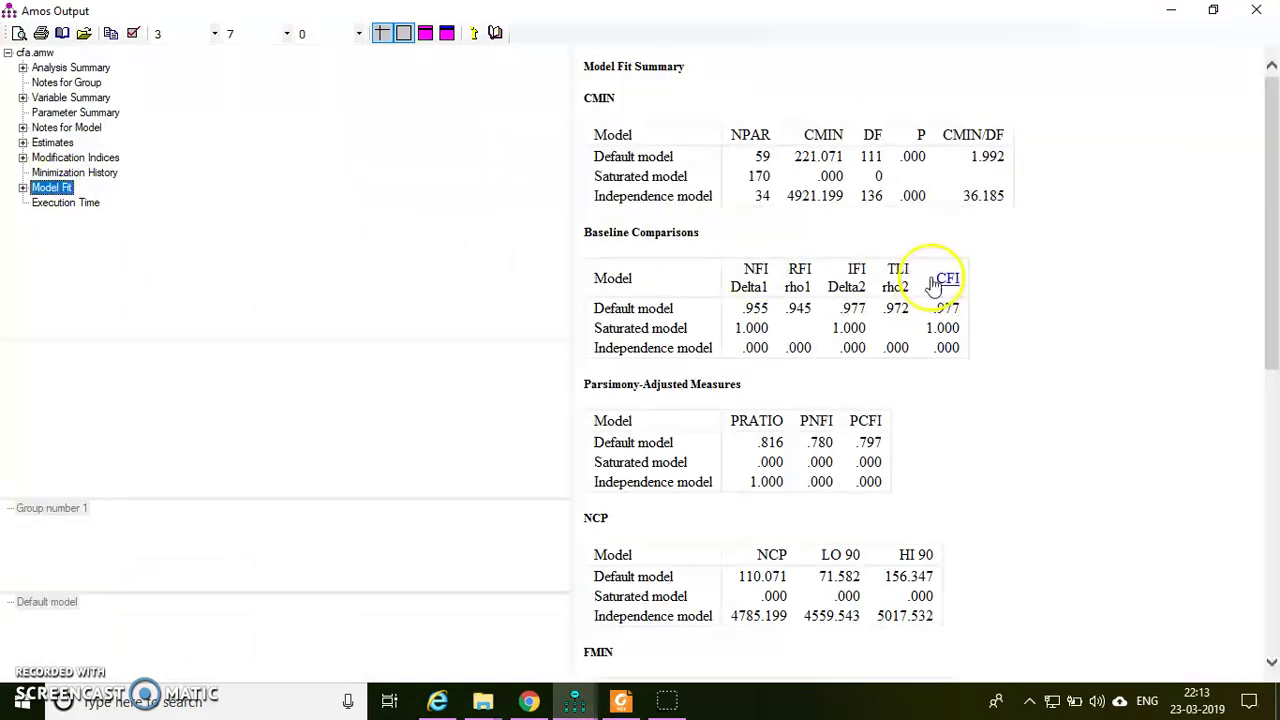
click(53, 143)
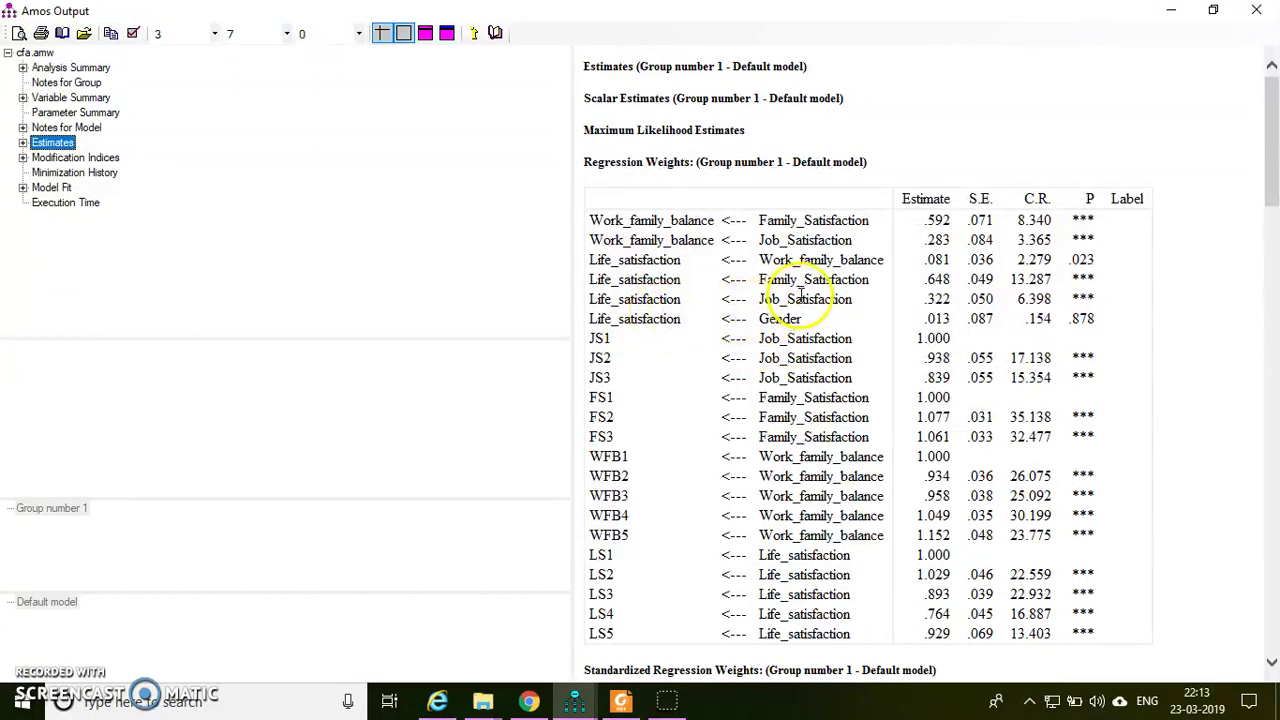
click(1171, 10)
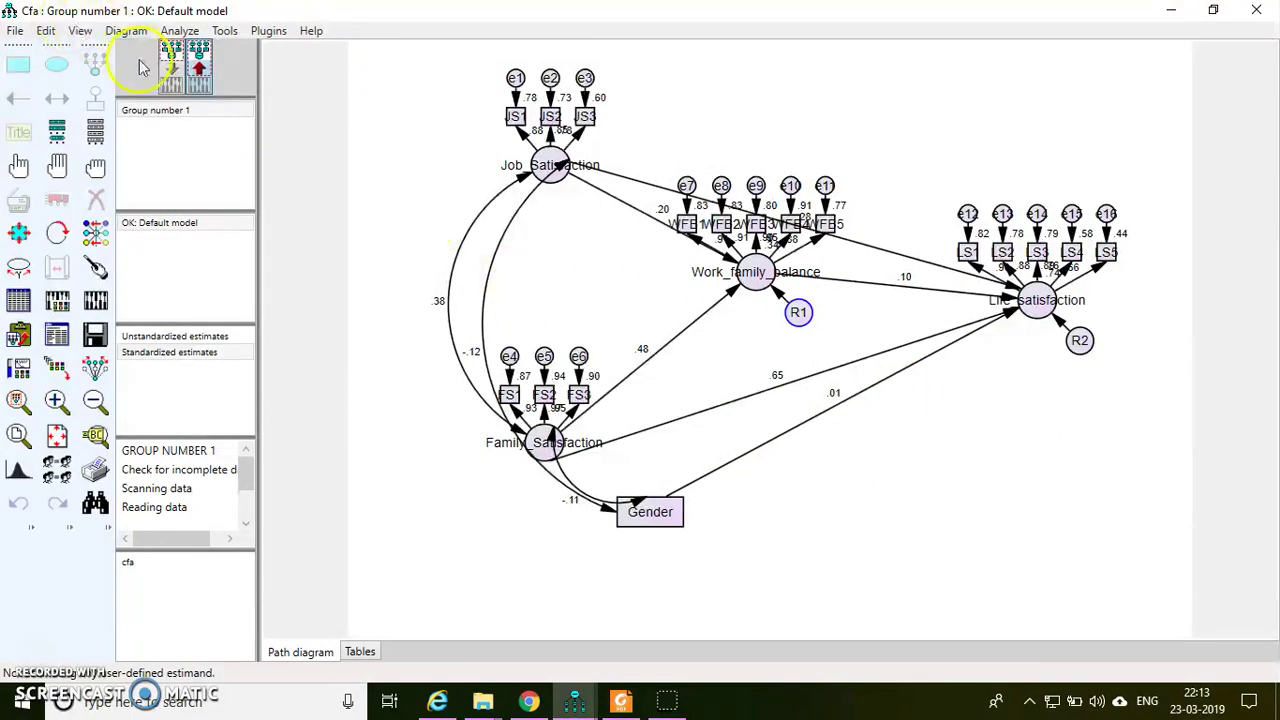
- In input view, erase Gender and its links, re-estimate, and open the text output
click(170, 72)
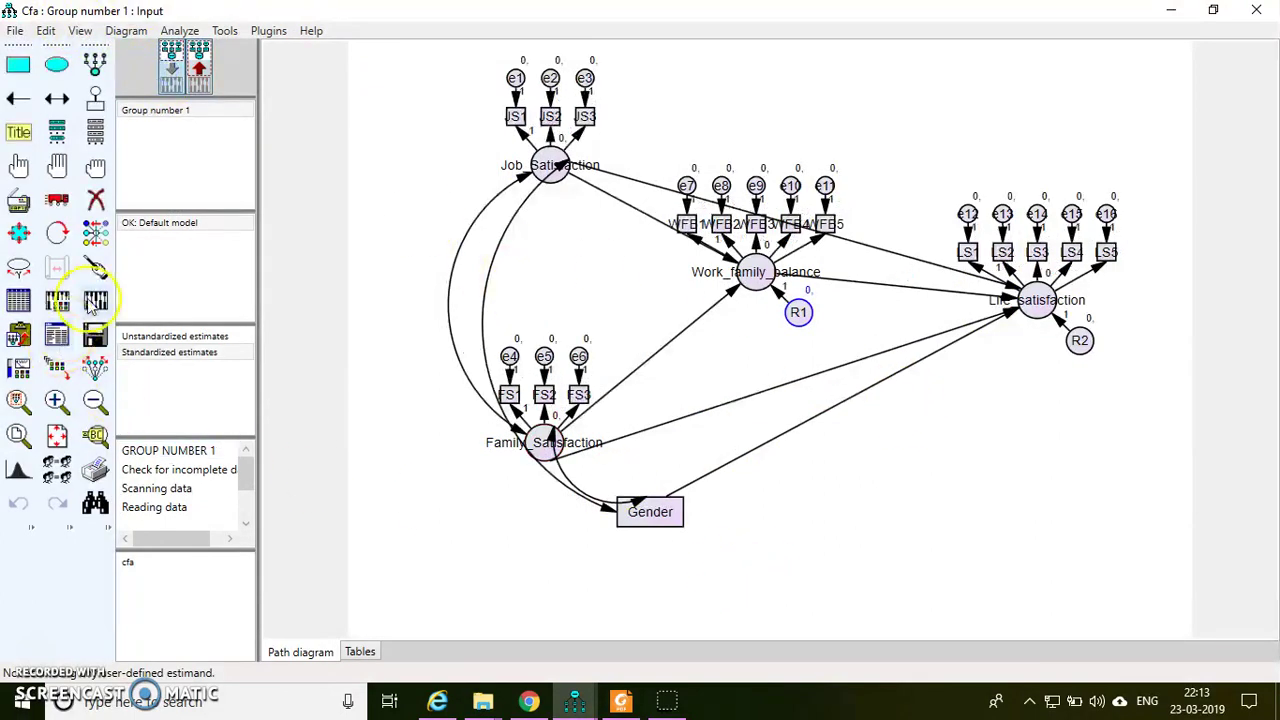
click(651, 511)
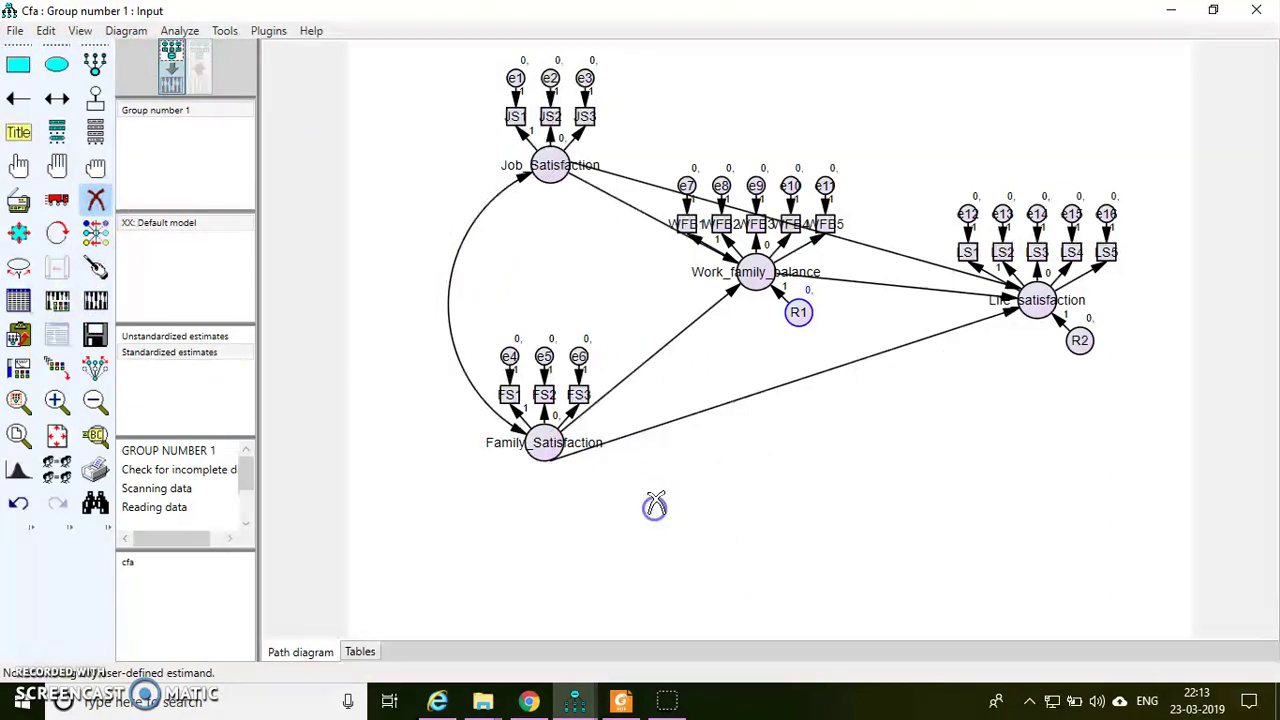
click(95, 300)
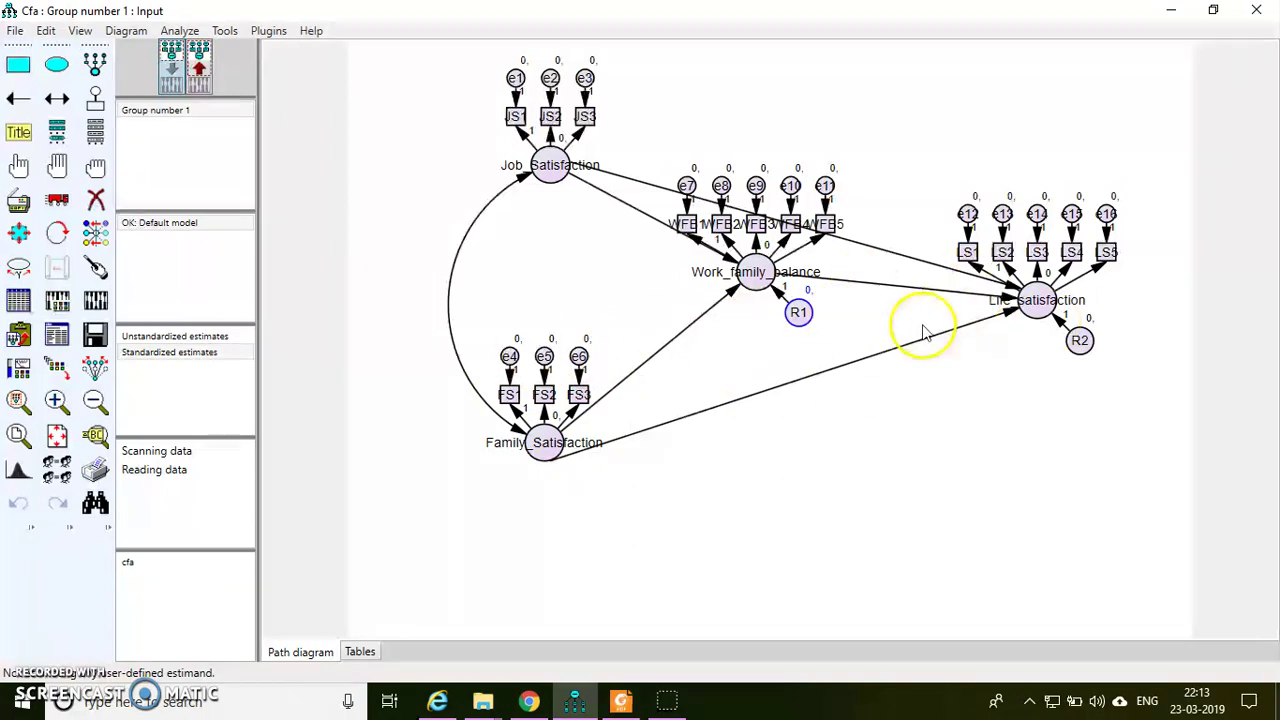
click(57, 335)
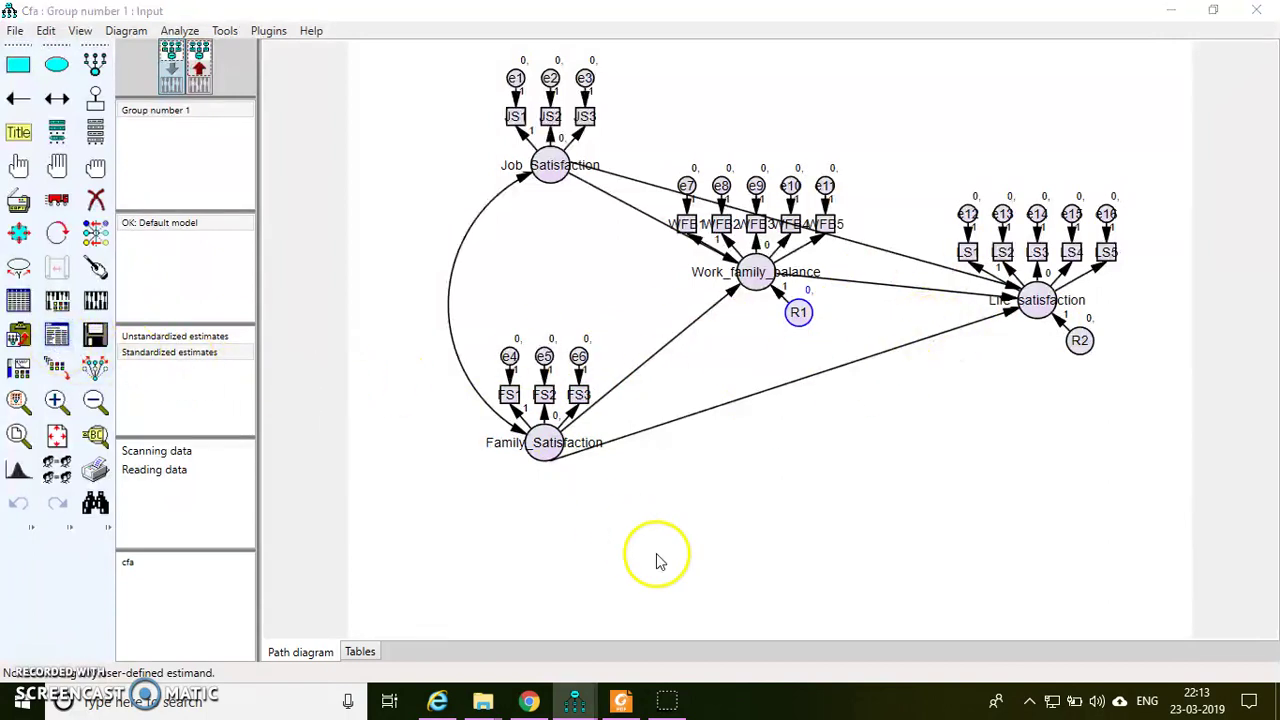
- Bring up Amos Output to read chi-square 200.715 on 98 df, then hide it
mouse_move(573, 698)
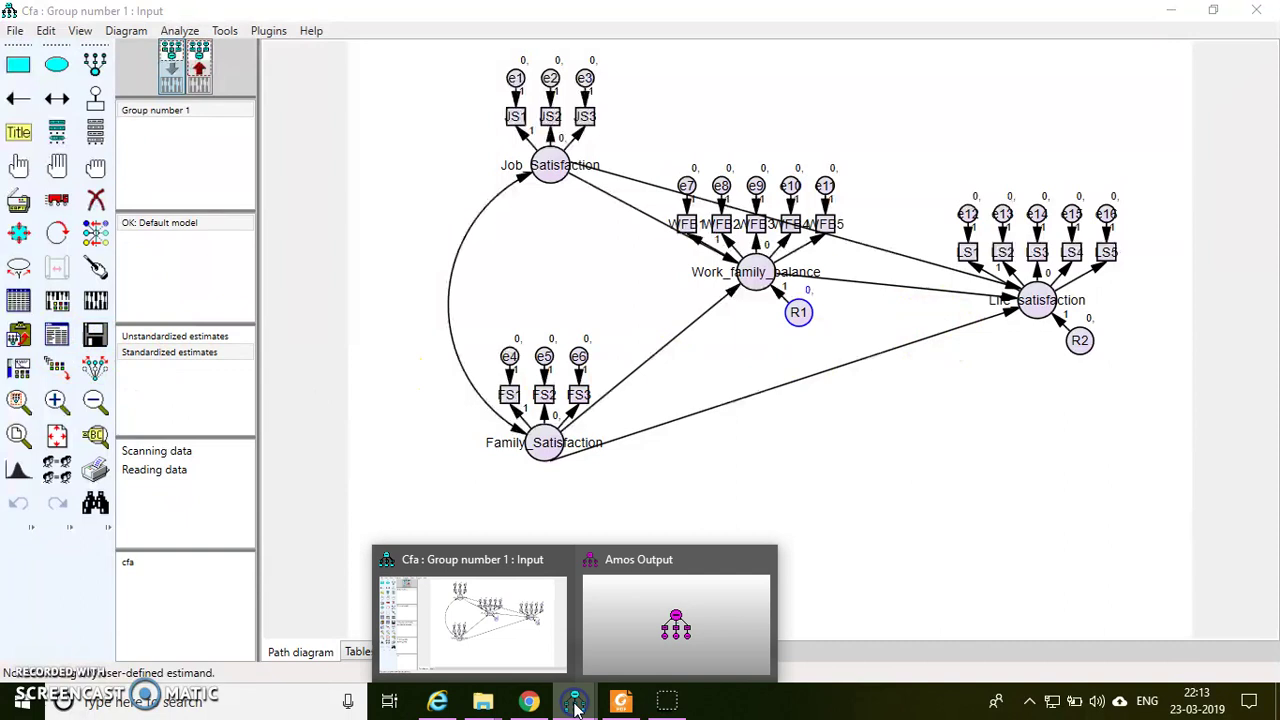
mouse_move(618, 645)
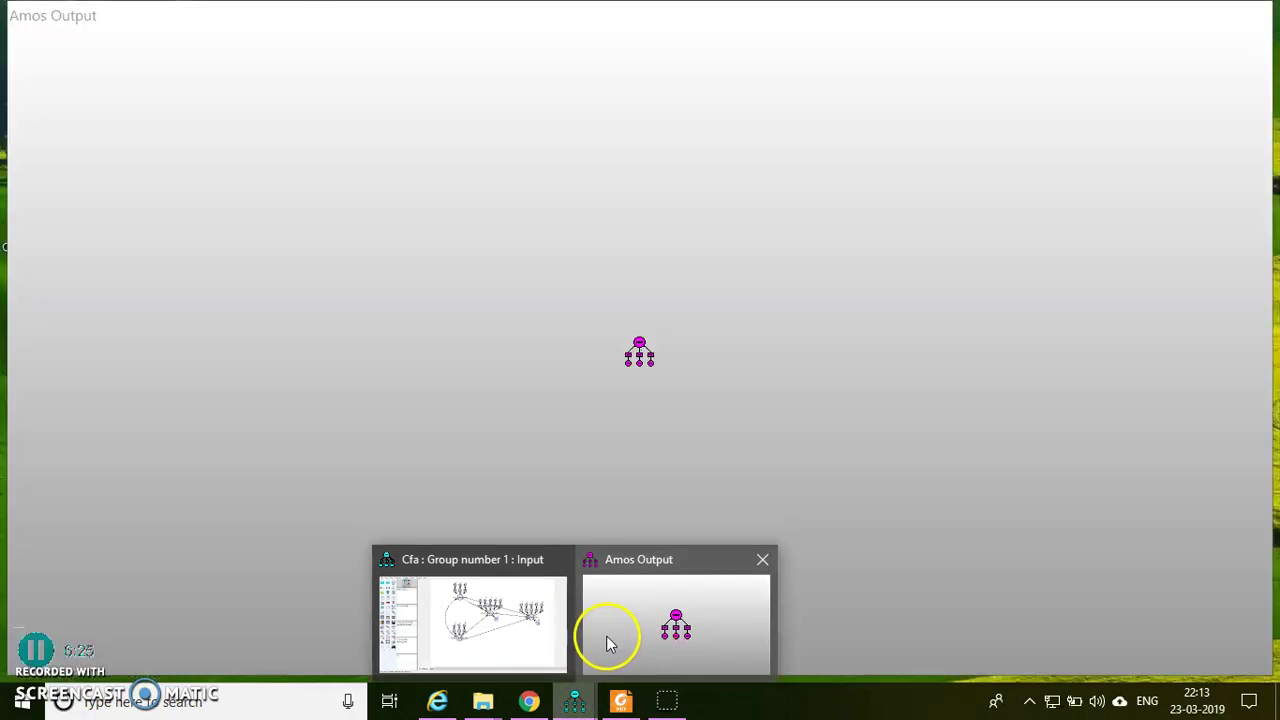
click(658, 610)
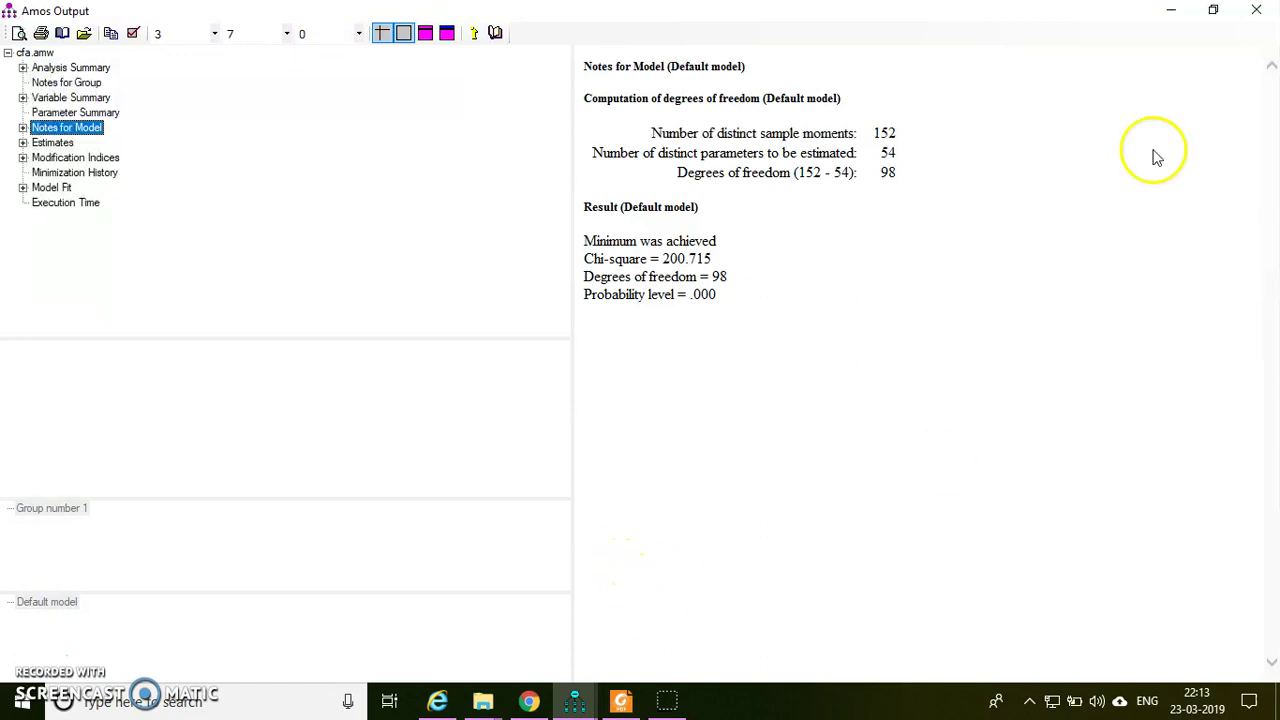
click(1195, 12)
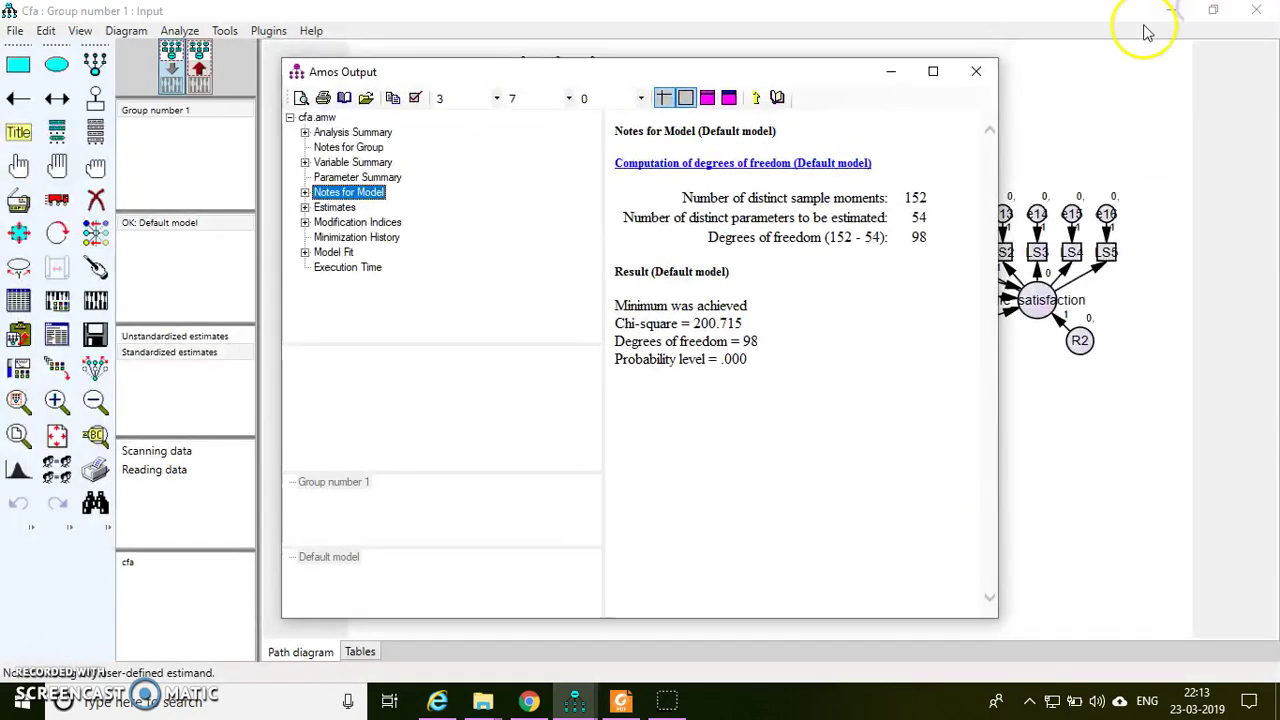
click(887, 76)
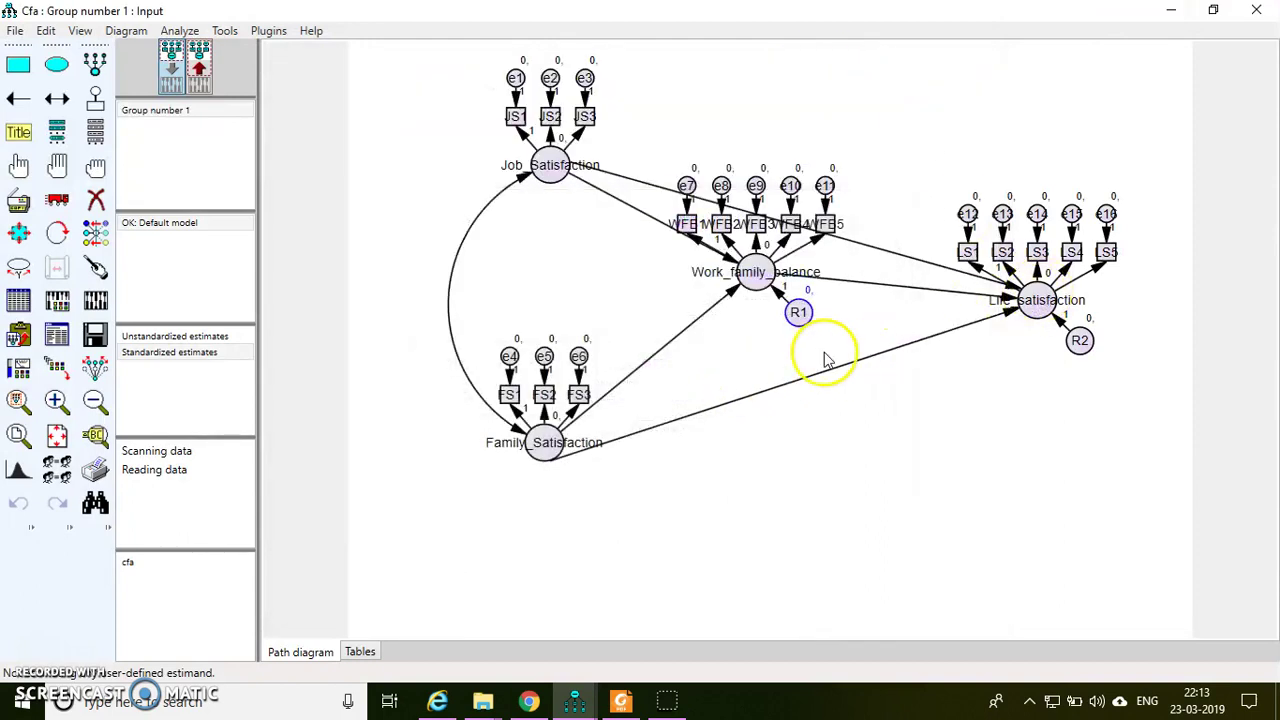